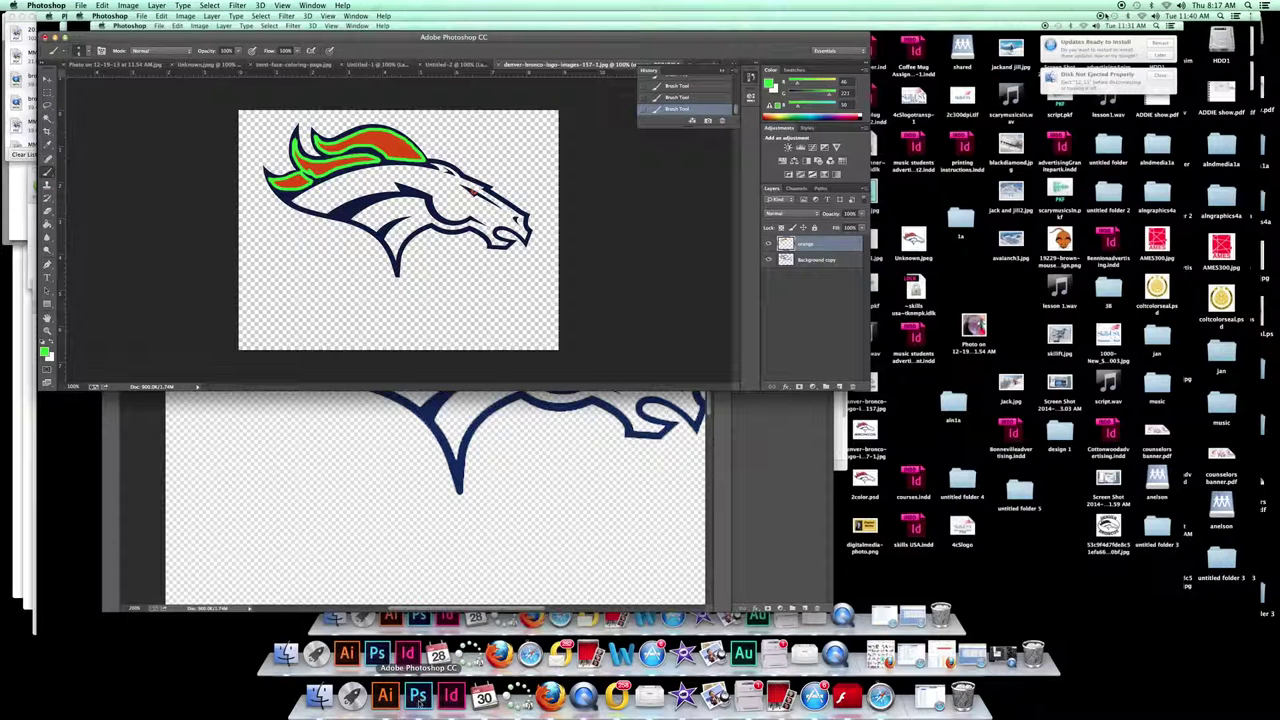
Step: Bring Photoshop to the front with the Broncos logo document showing
{"action": "left_click", "coordinate": [418, 697]}
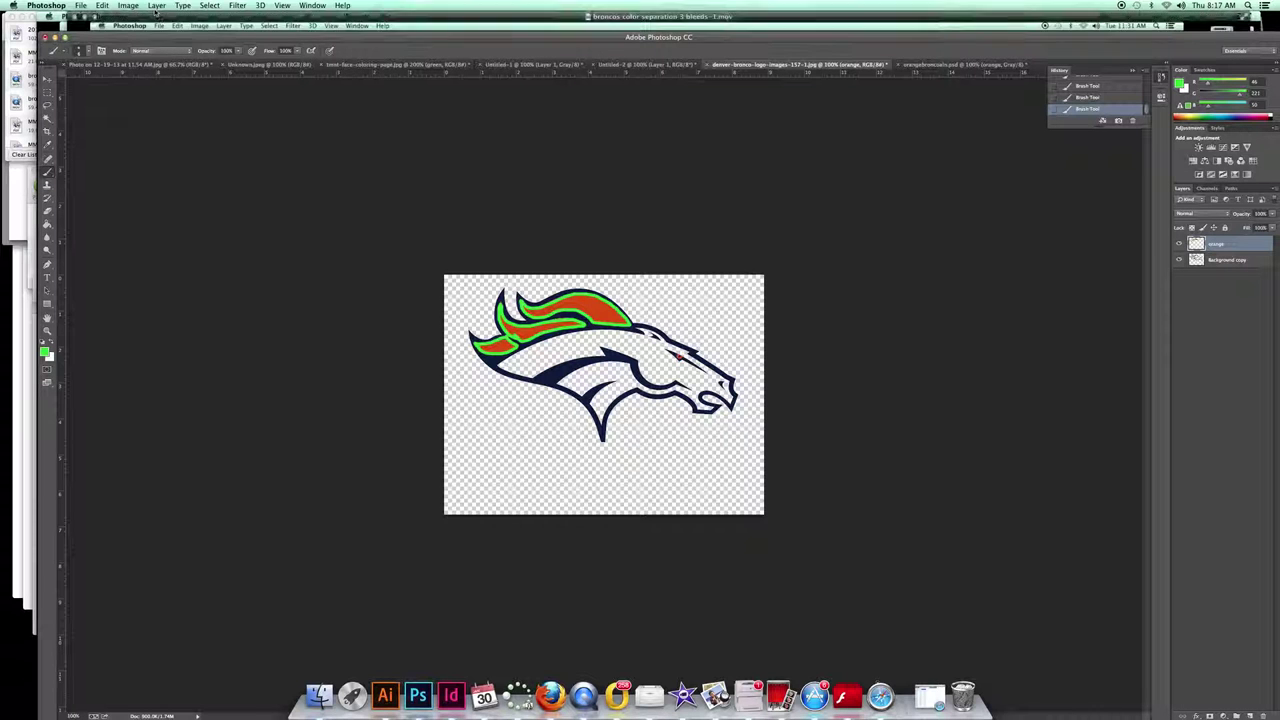
Step: Switch the image mode to Grayscale, choosing Don't Merge and discarding colour information
{"action": "left_click", "coordinate": [134, 7]}
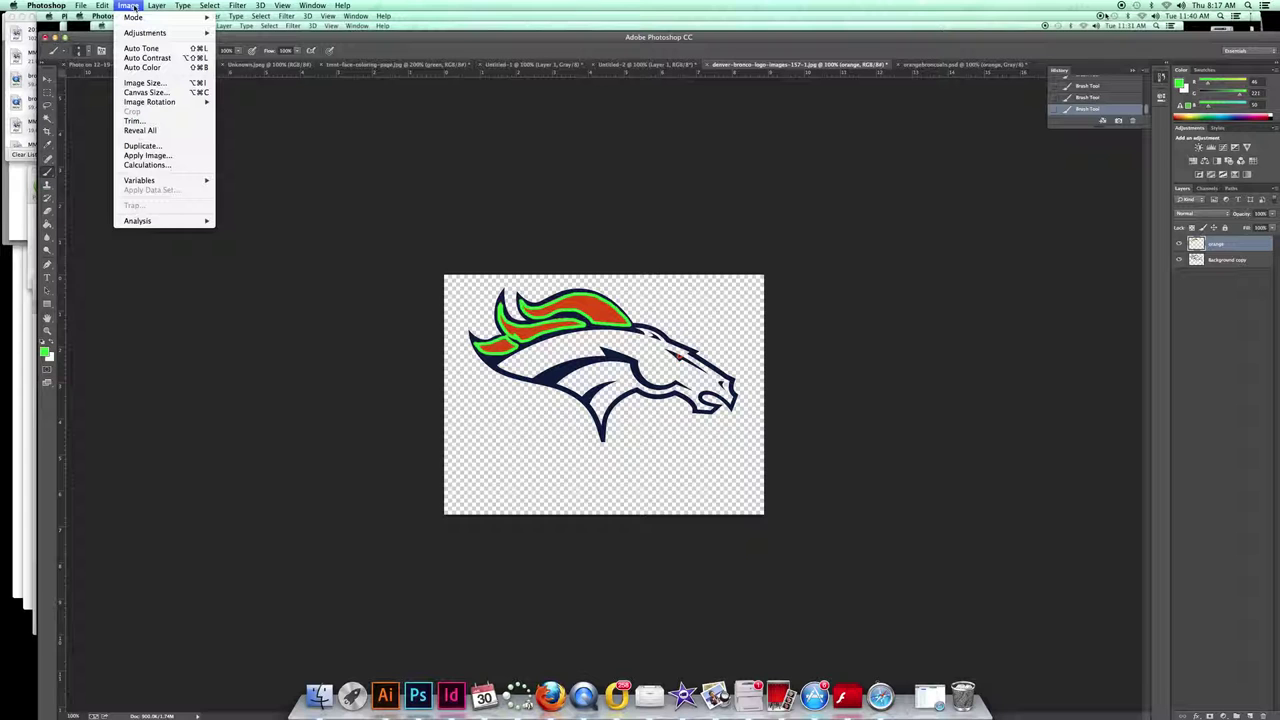
{"action": "mouse_move", "coordinate": [136, 19]}
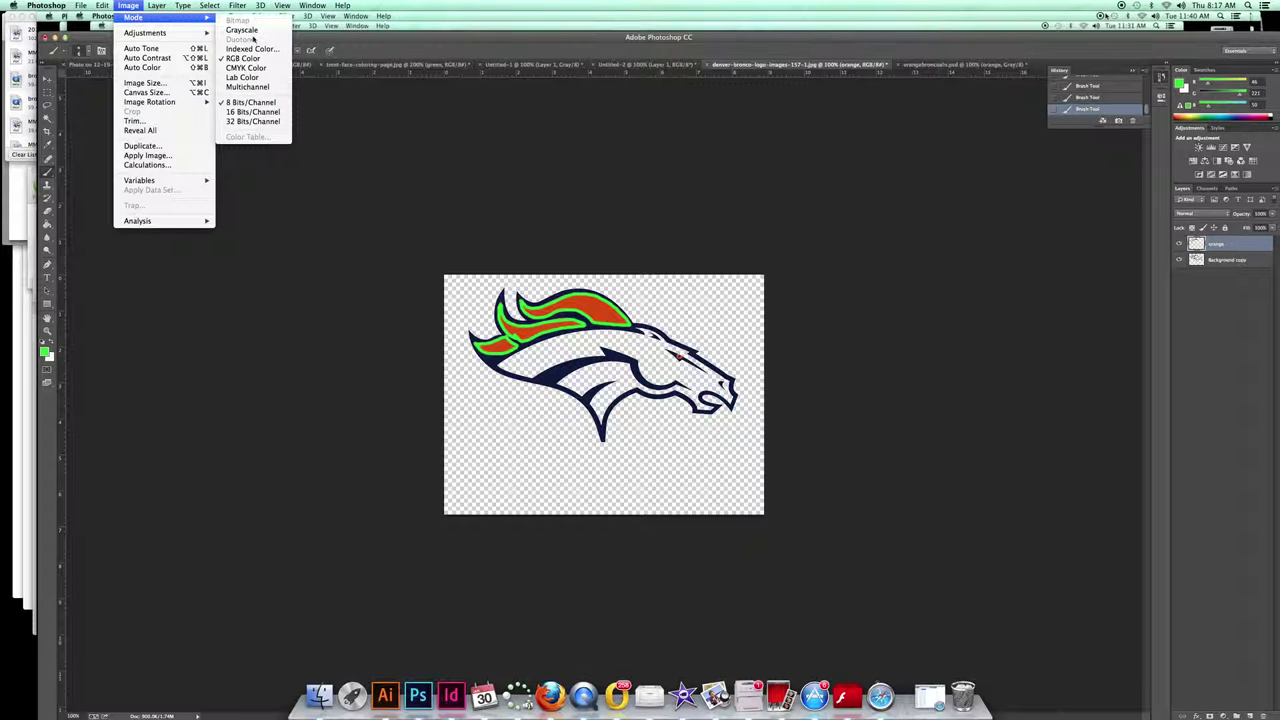
{"action": "key", "text": "Escape"}
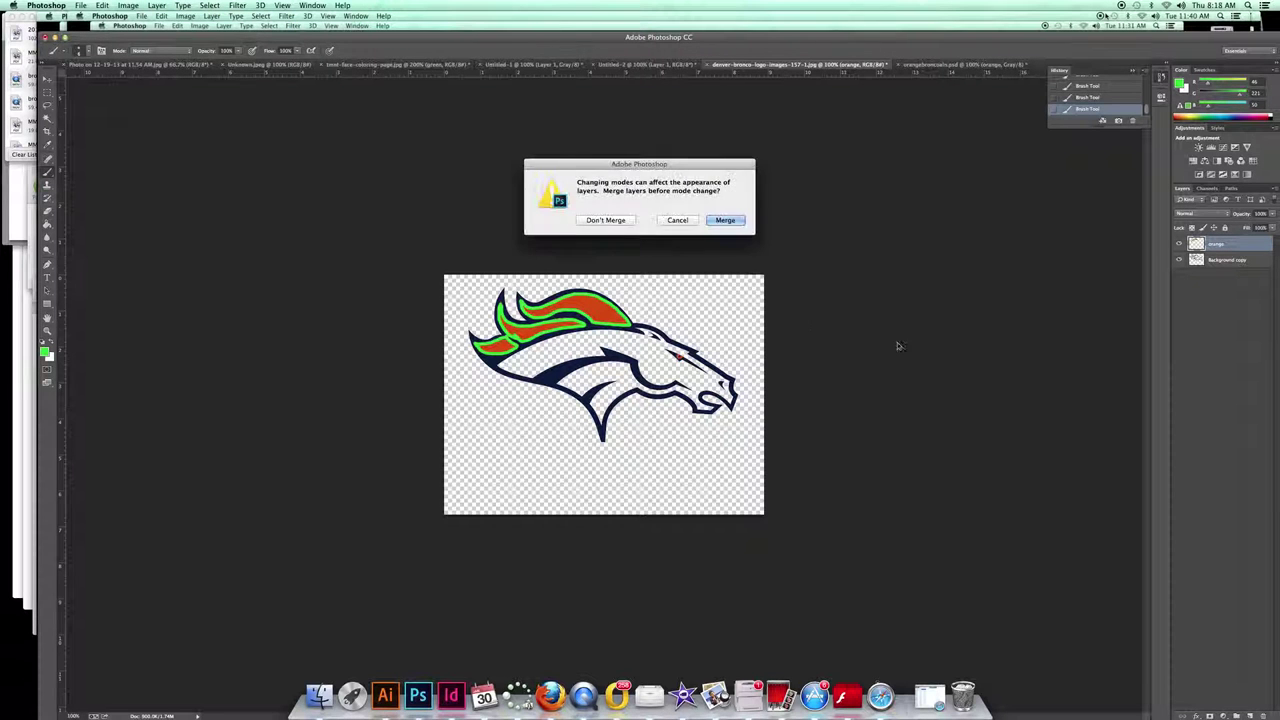
{"action": "left_click", "coordinate": [610, 221]}
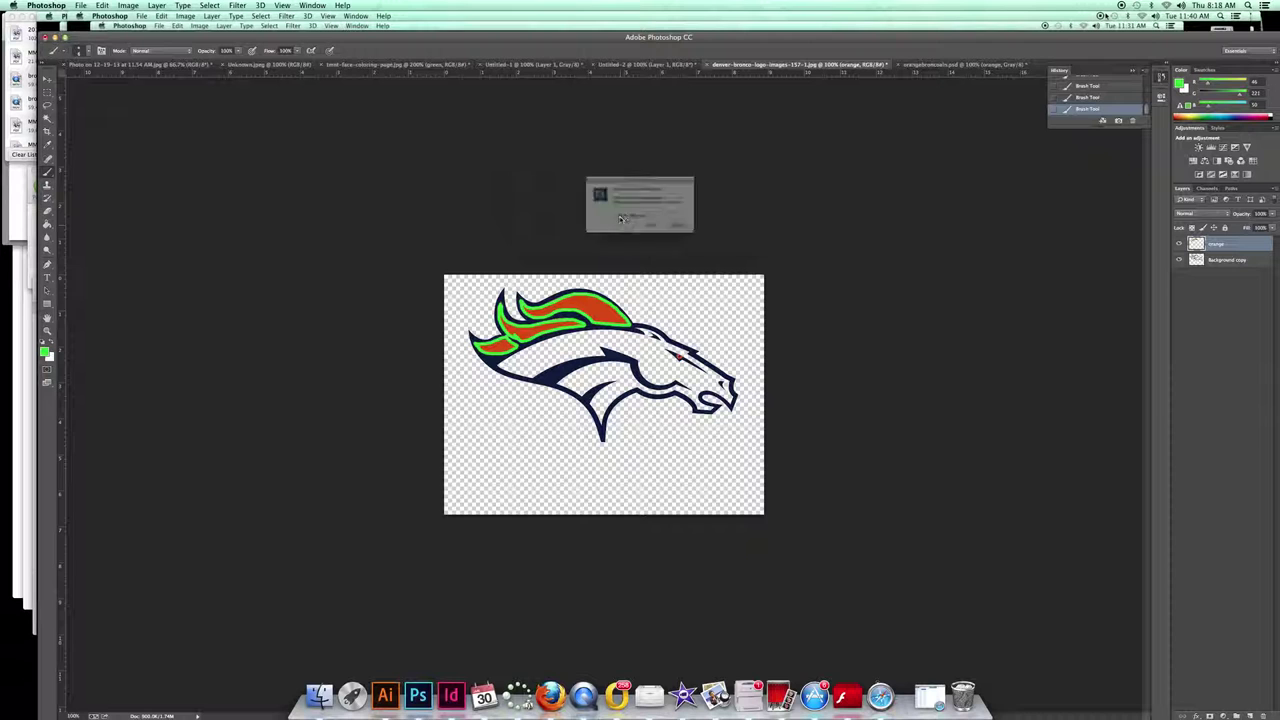
{"action": "left_click", "coordinate": [712, 244]}
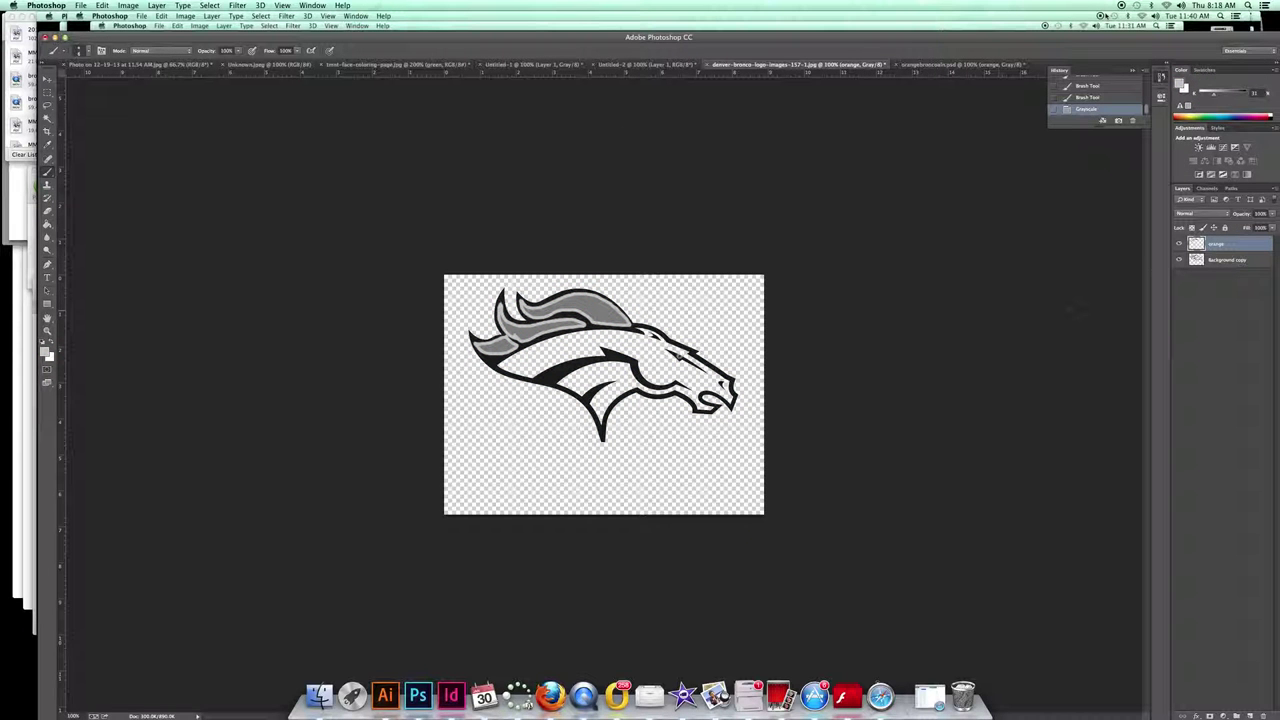
Step: With the outline layer hidden, paint-bucket fill the orange layer's mane and swoosh shapes solid black
{"action": "left_click", "coordinate": [1179, 260]}
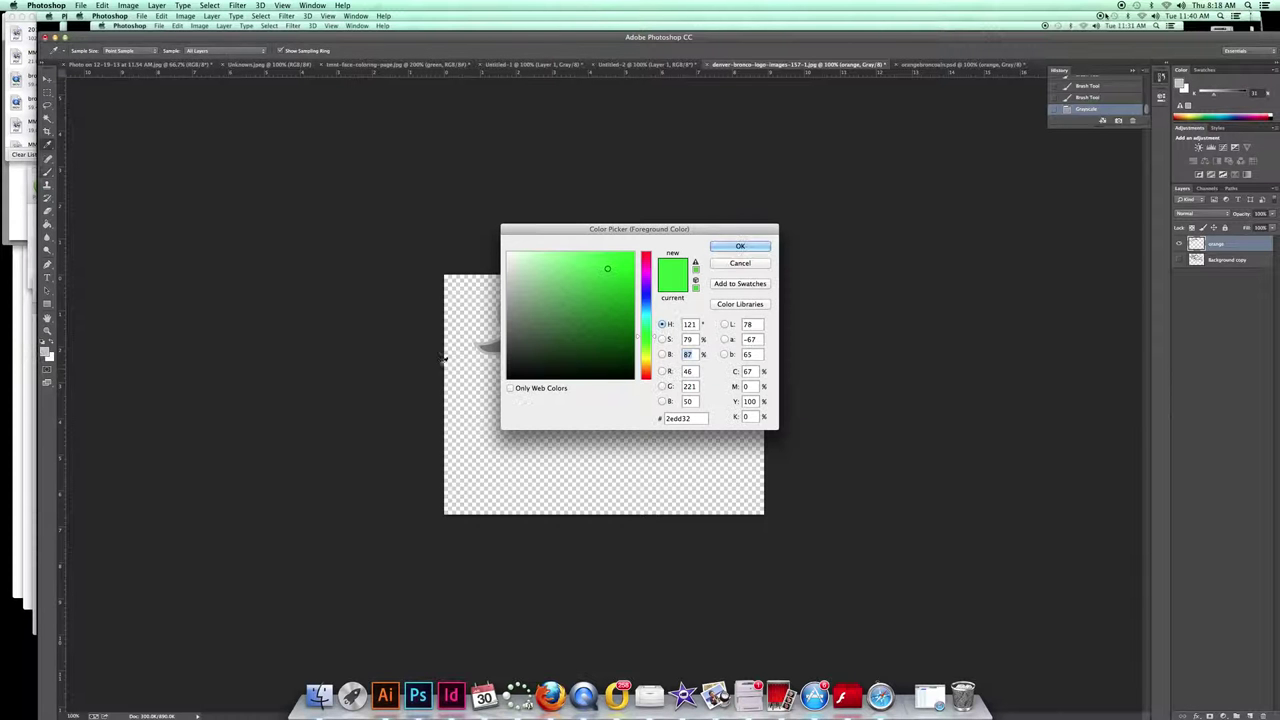
{"action": "left_click", "coordinate": [741, 247]}
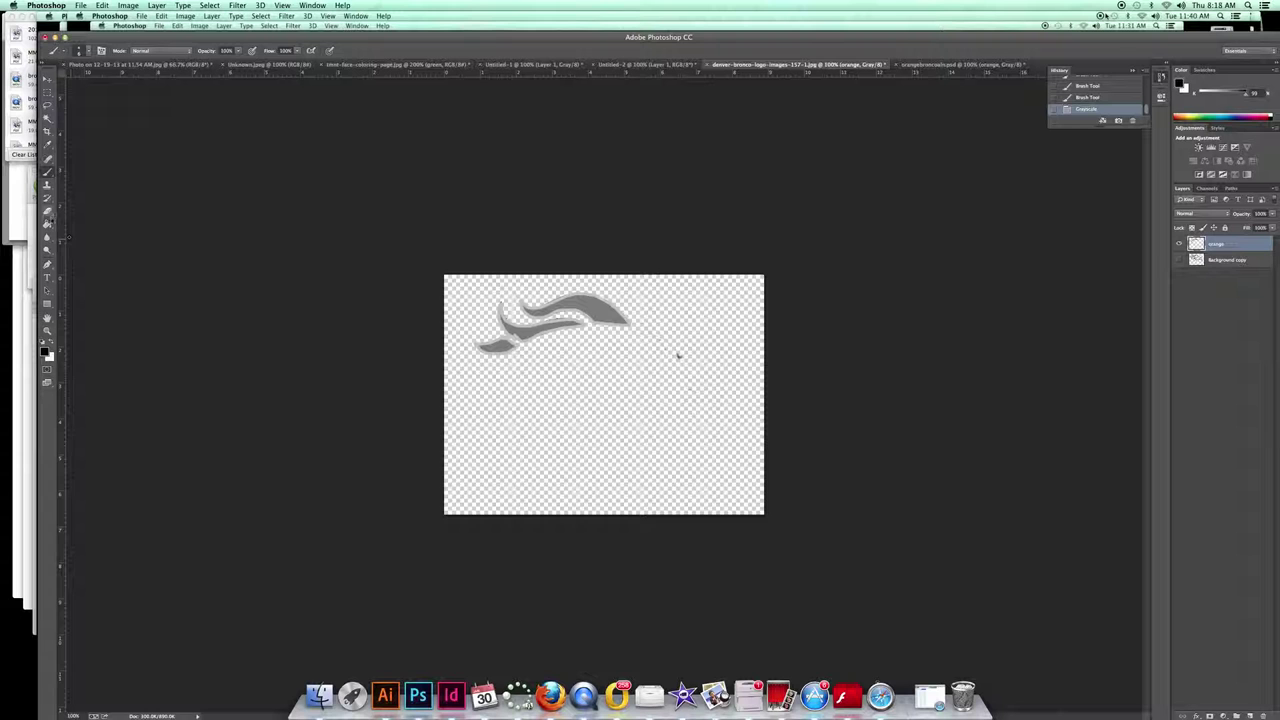
{"action": "left_click", "coordinate": [47, 224]}
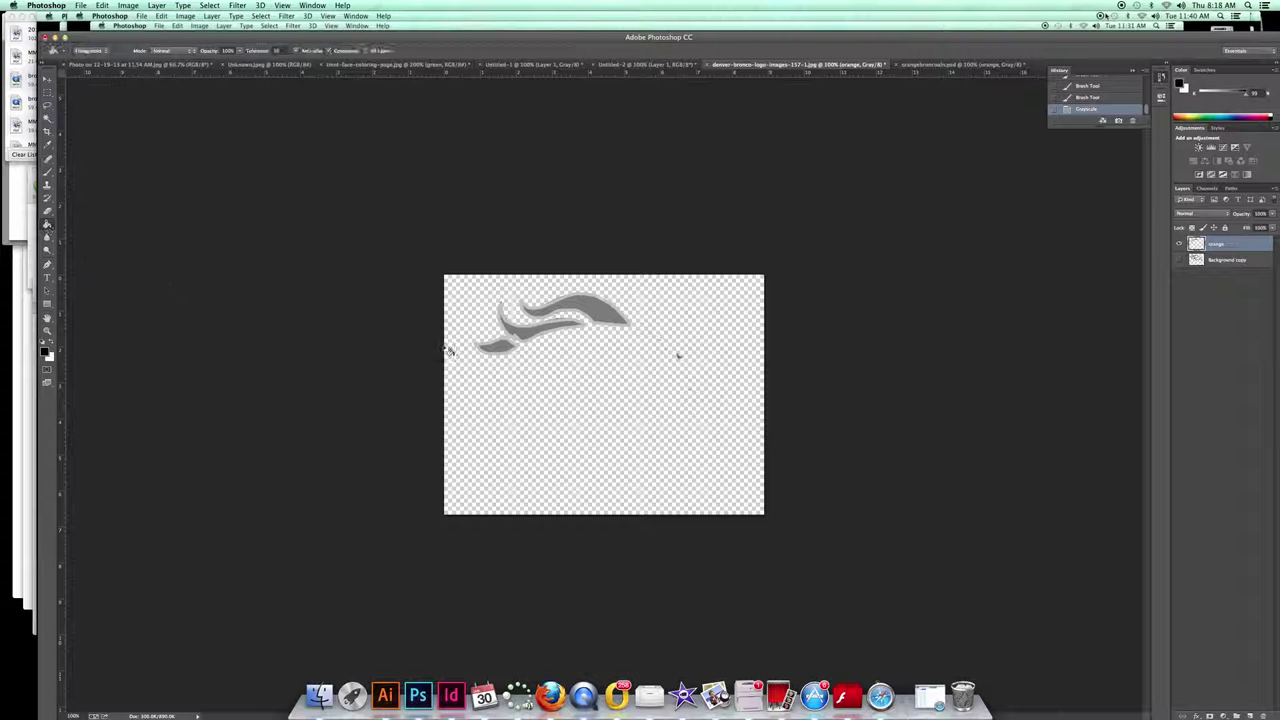
{"action": "left_click", "coordinate": [502, 346]}
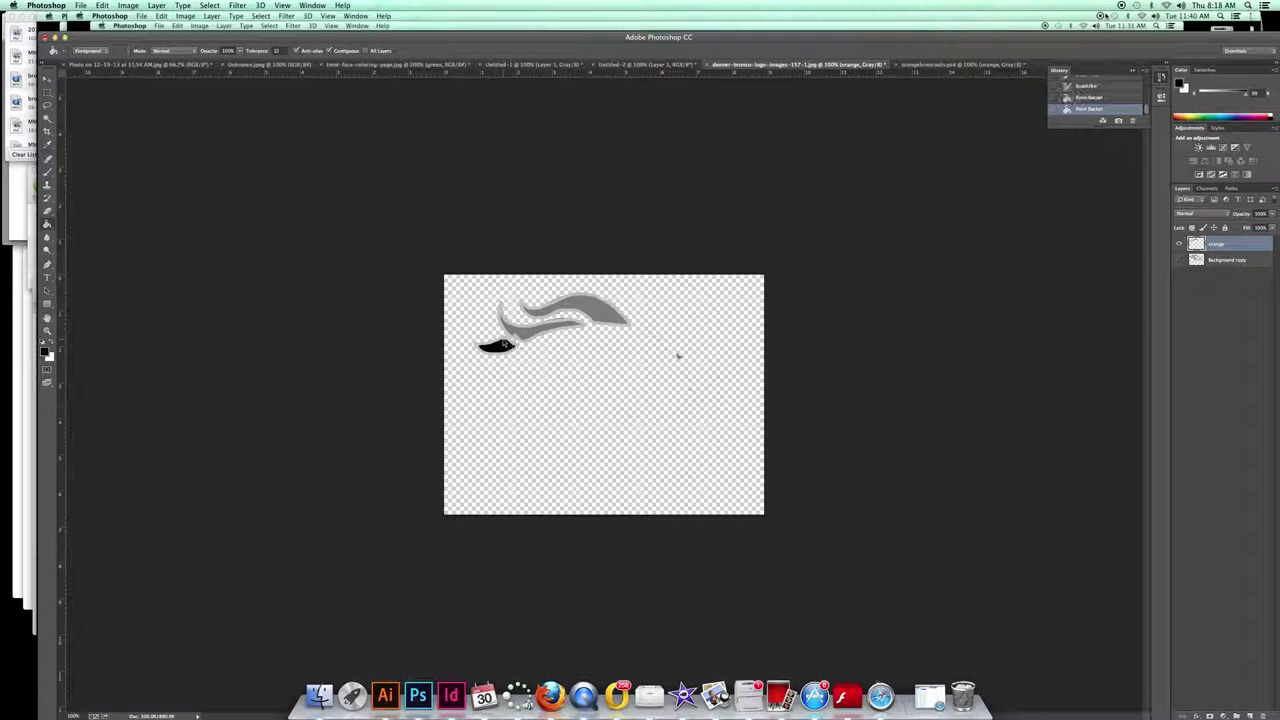
{"action": "left_click", "coordinate": [513, 336]}
{"action": "left_click", "coordinate": [530, 332]}
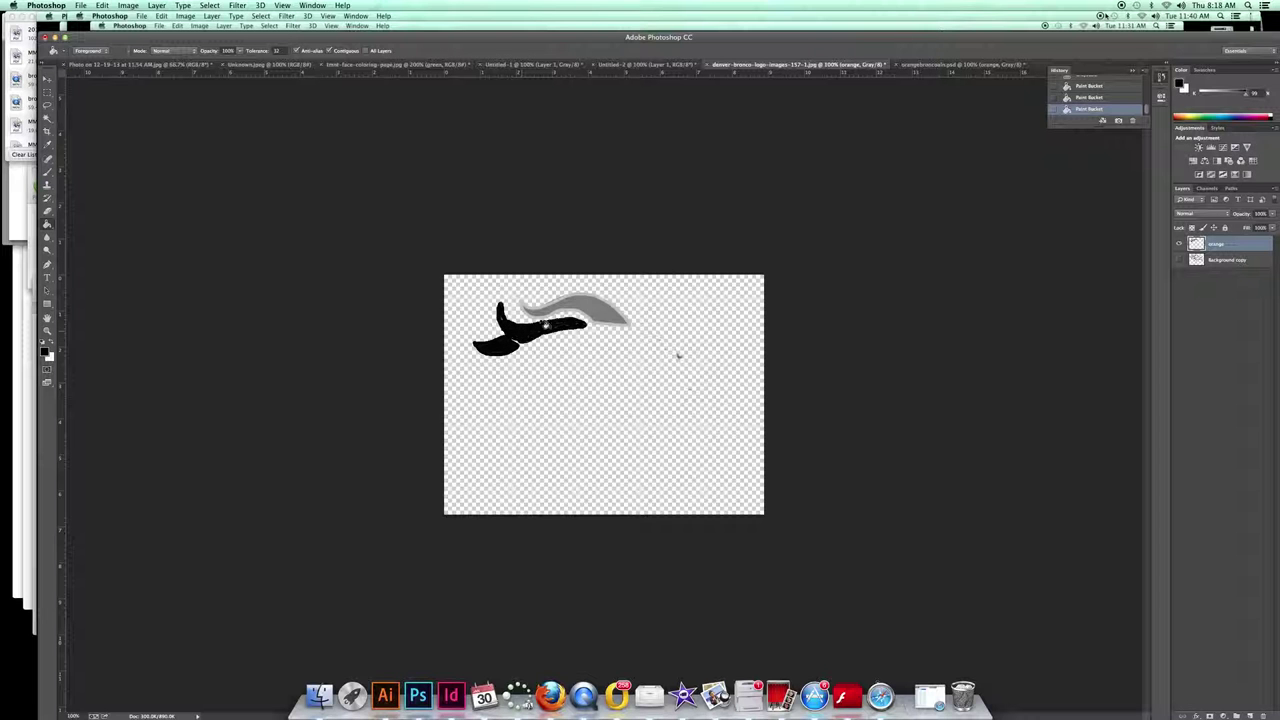
{"action": "left_click", "coordinate": [540, 310]}
{"action": "left_click", "coordinate": [528, 310]}
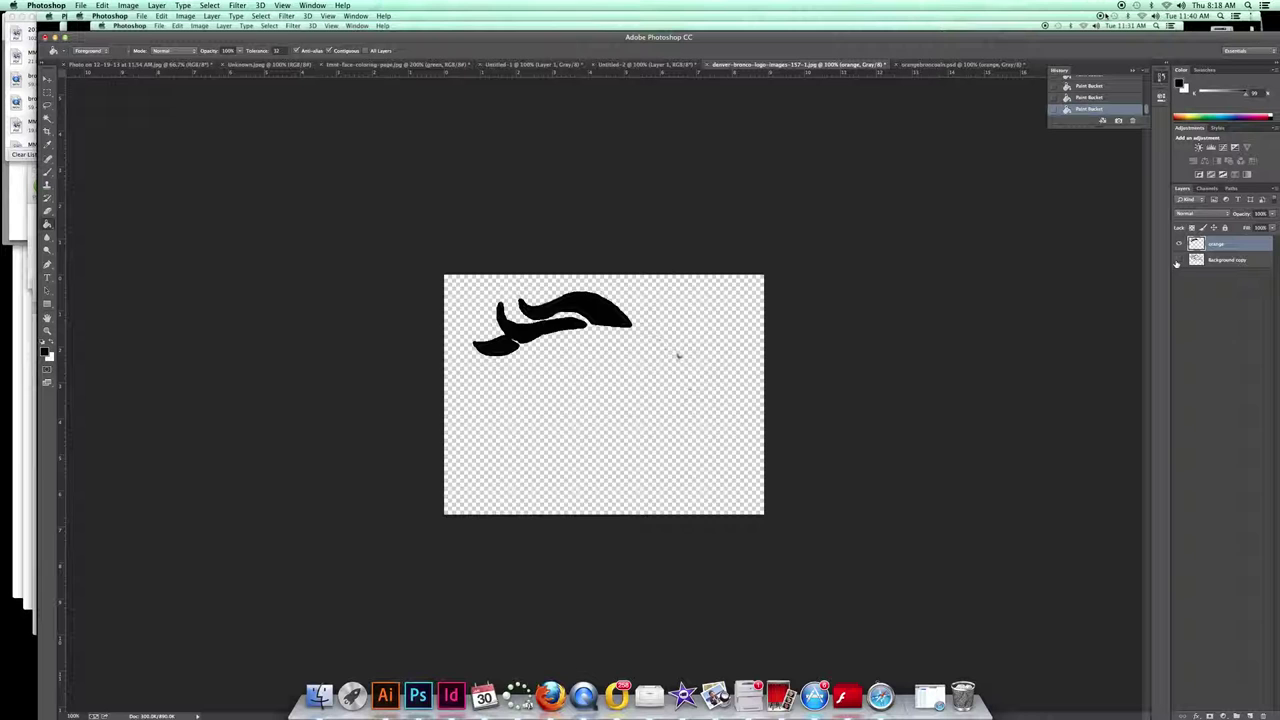
Step: Fill the horse outline on Background copy solid black, then show the orange layer again
{"action": "left_click", "coordinate": [1180, 260]}
{"action": "left_click", "coordinate": [1236, 261]}
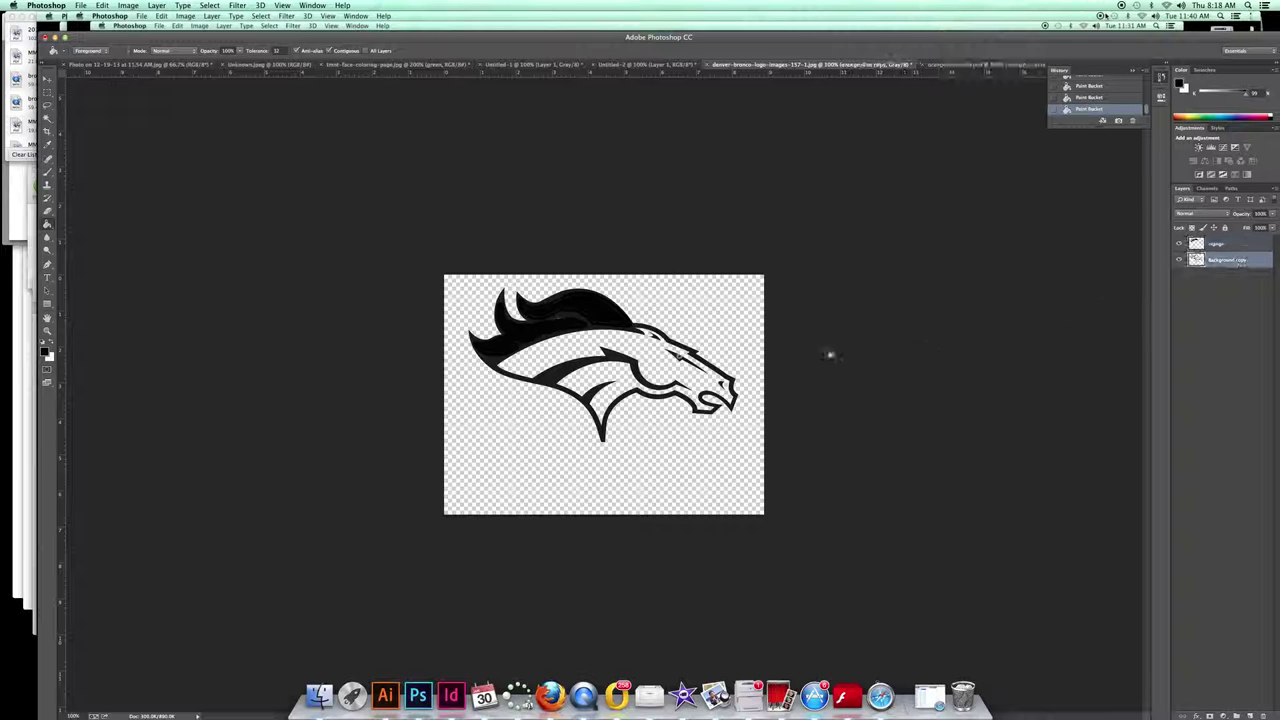
{"action": "left_click", "coordinate": [1179, 244]}
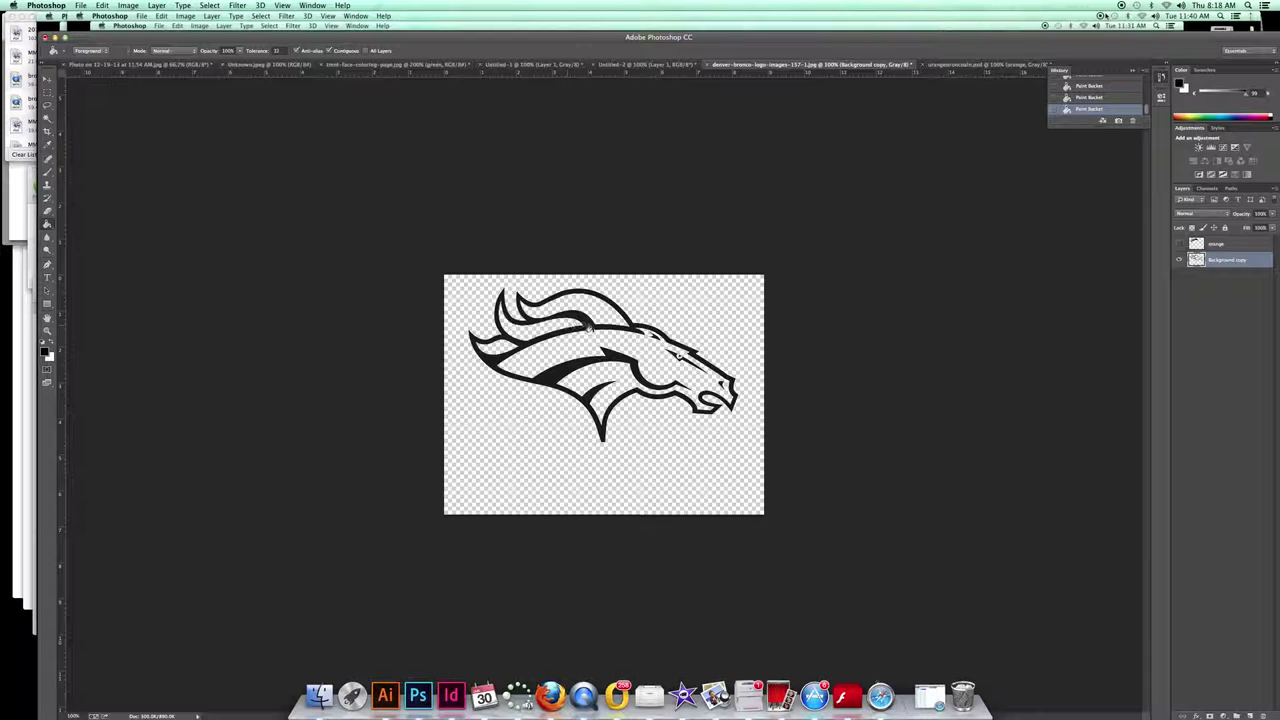
{"action": "left_click", "coordinate": [591, 323]}
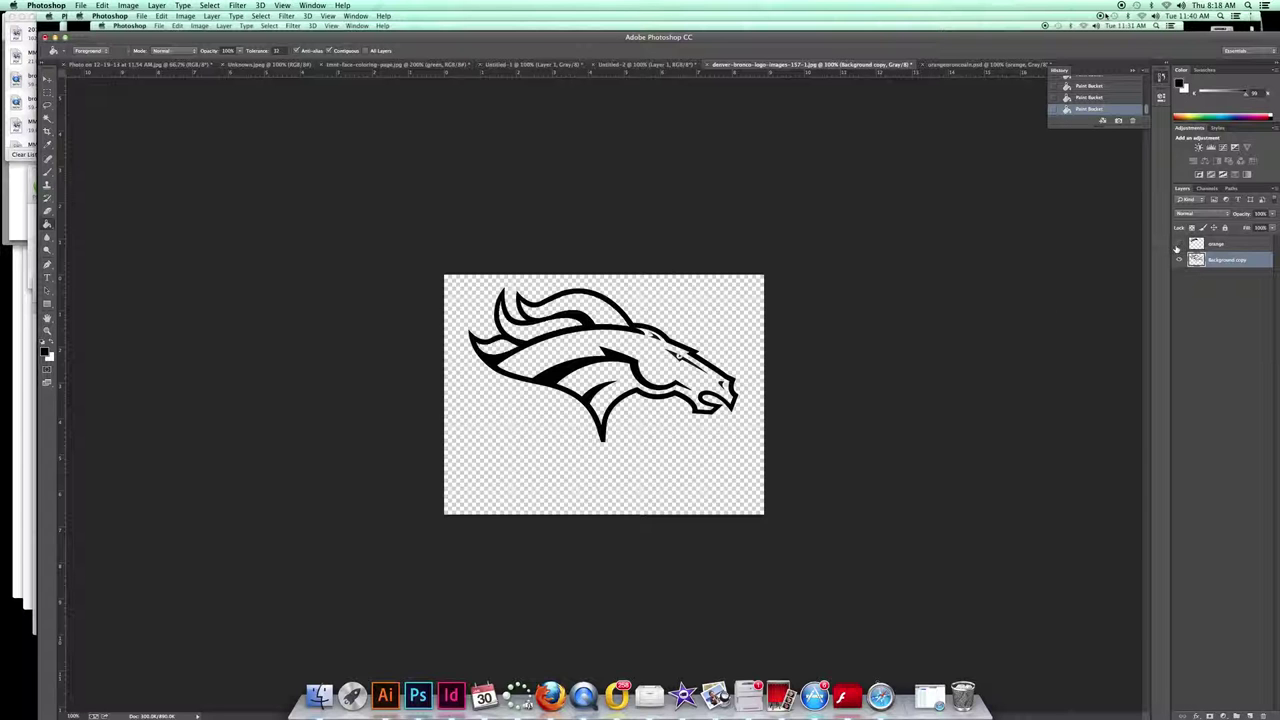
{"action": "left_click", "coordinate": [1179, 244]}
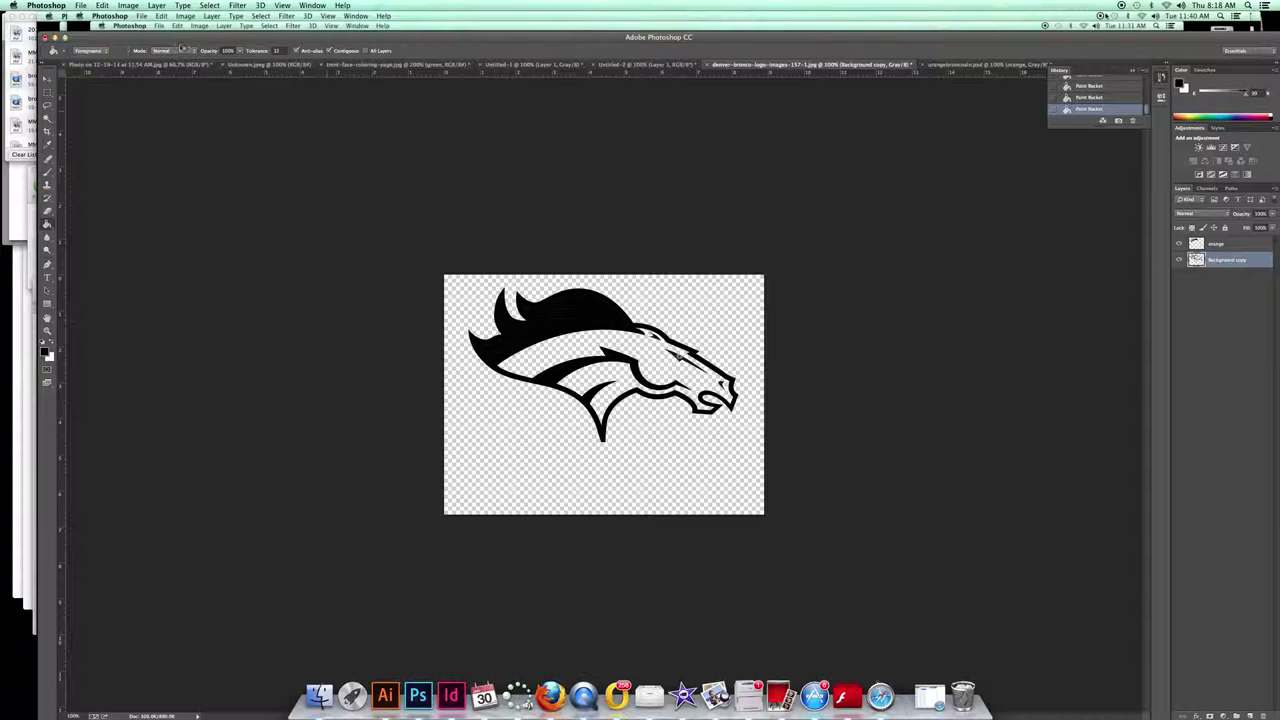
Step: Apply a Posterize adjustment with 2 levels
{"action": "left_click", "coordinate": [128, 5]}
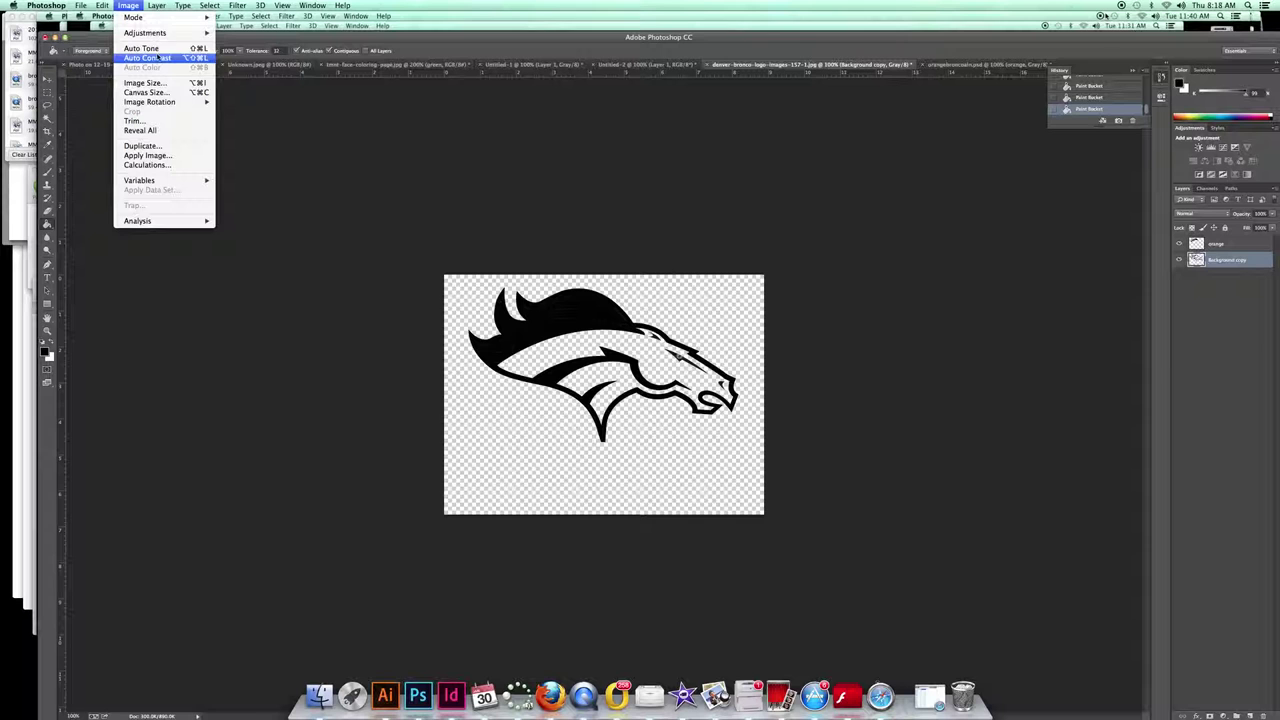
{"action": "mouse_move", "coordinate": [160, 38]}
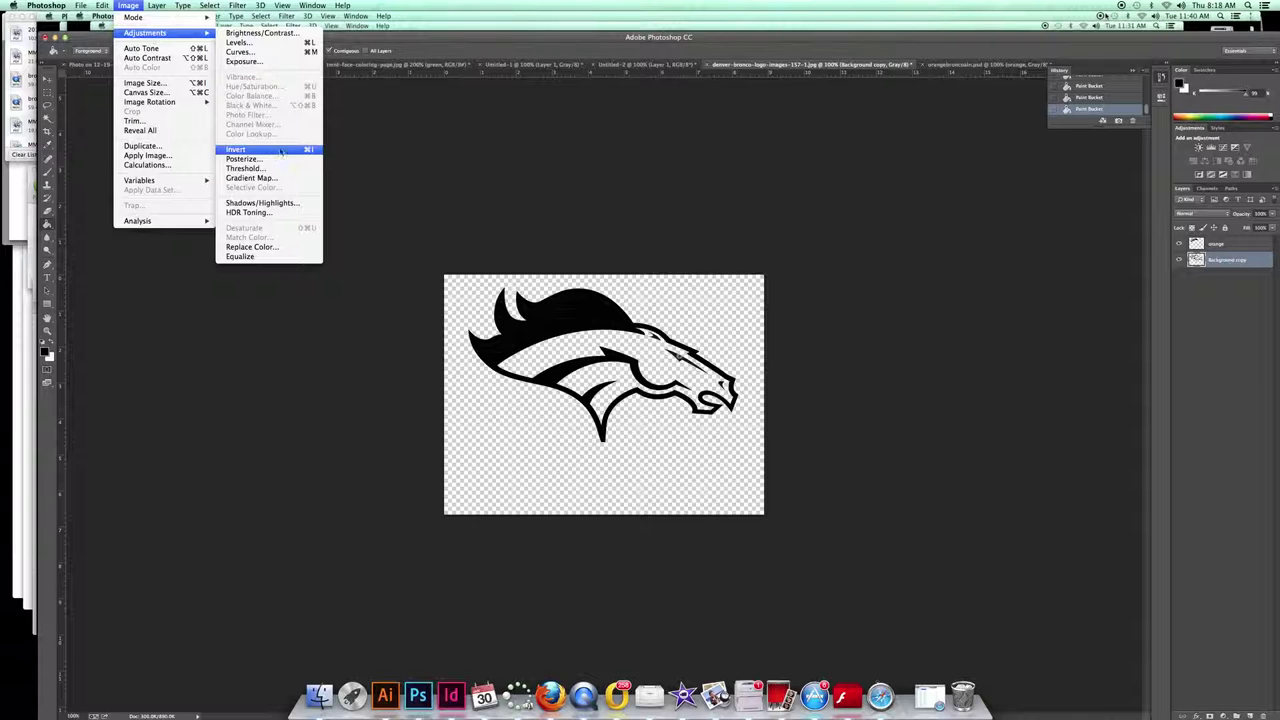
{"action": "left_click", "coordinate": [275, 162]}
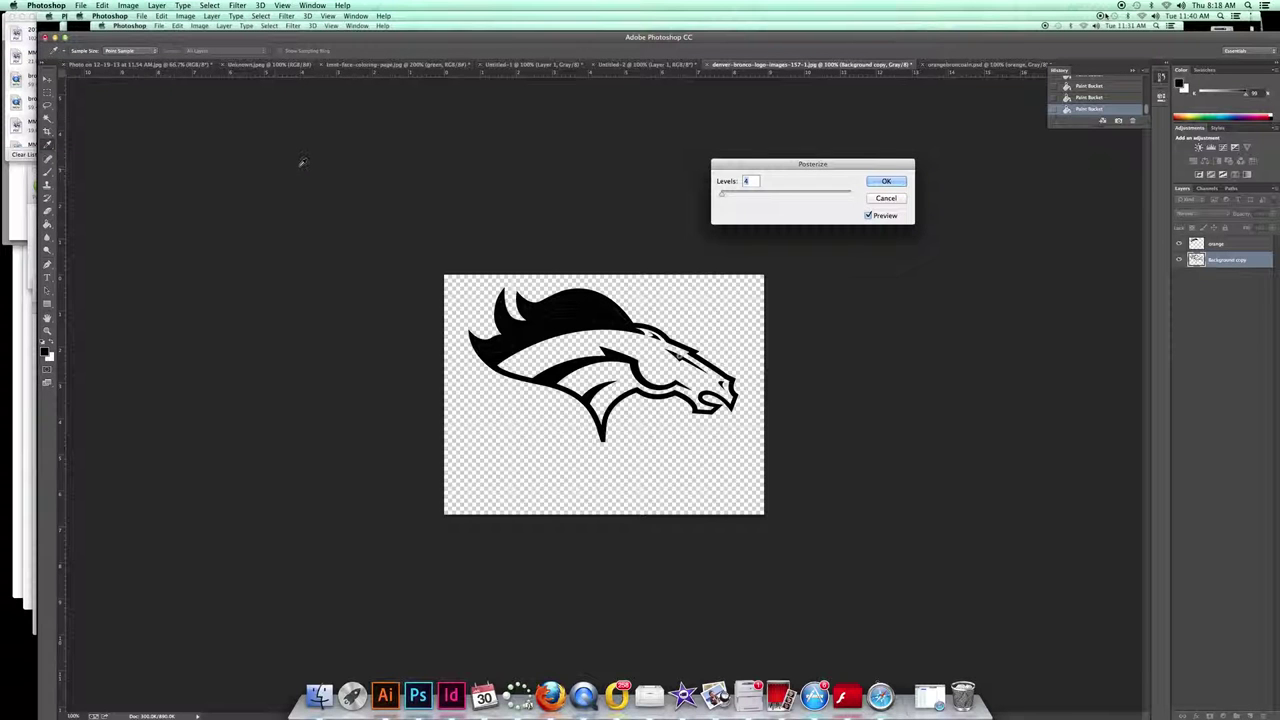
{"action": "type", "text": "2"}
{"action": "left_click", "coordinate": [886, 182]}
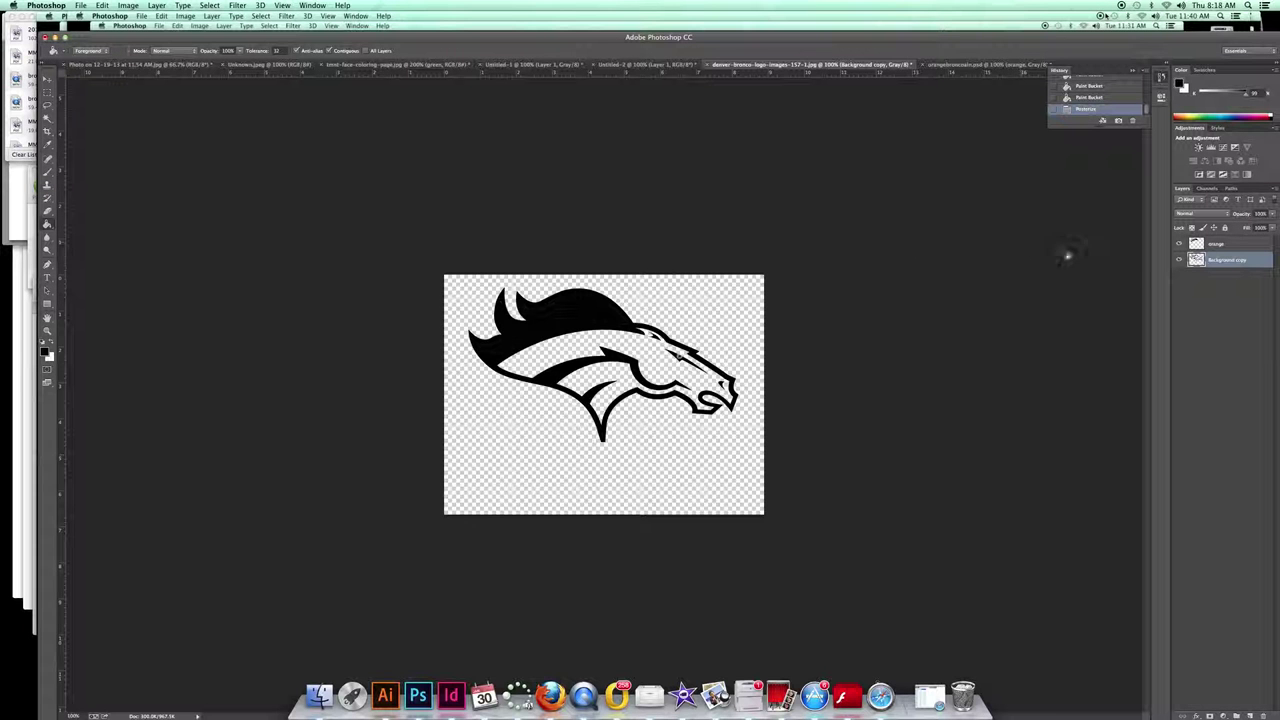
Step: Compare the layers' visibility, ending with Background copy hidden and only the orange mane layer visible
{"action": "left_click", "coordinate": [1179, 244]}
{"action": "left_click", "coordinate": [1180, 245]}
{"action": "left_click", "coordinate": [1179, 245]}
{"action": "left_click", "coordinate": [1179, 245]}
{"action": "left_click", "coordinate": [1179, 246]}
{"action": "left_click", "coordinate": [1179, 261]}
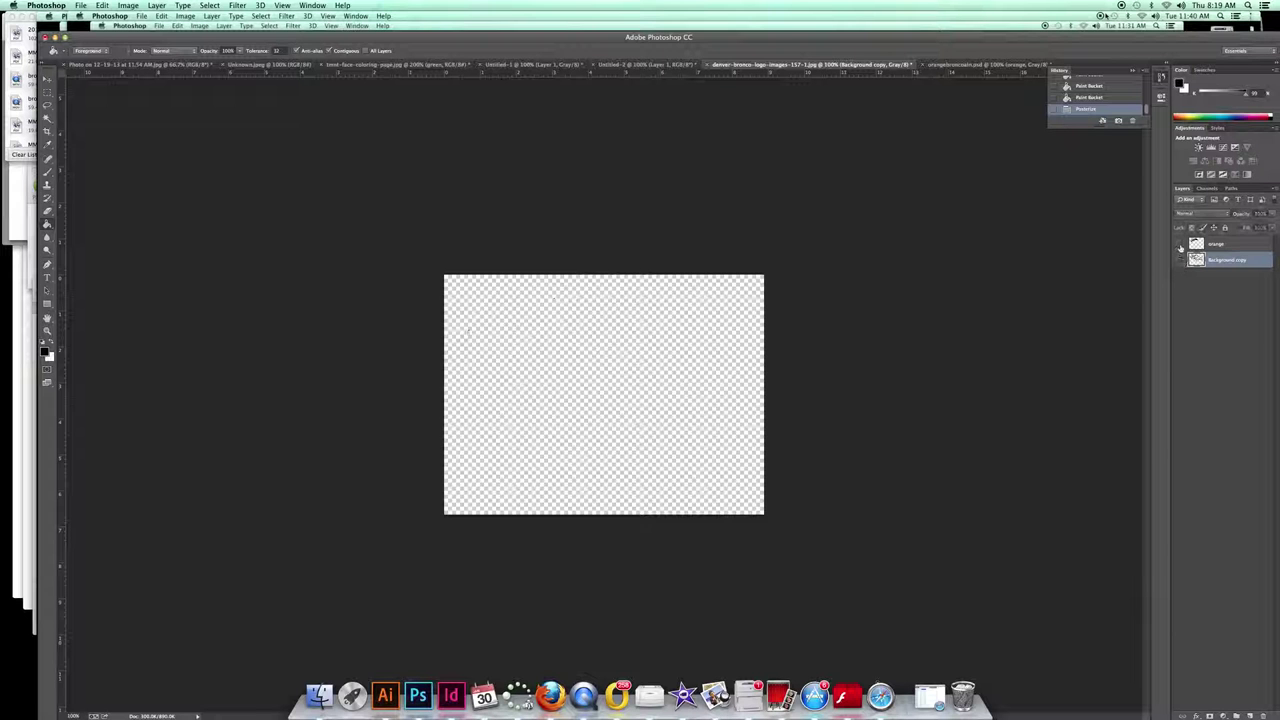
{"action": "left_click", "coordinate": [1179, 245]}
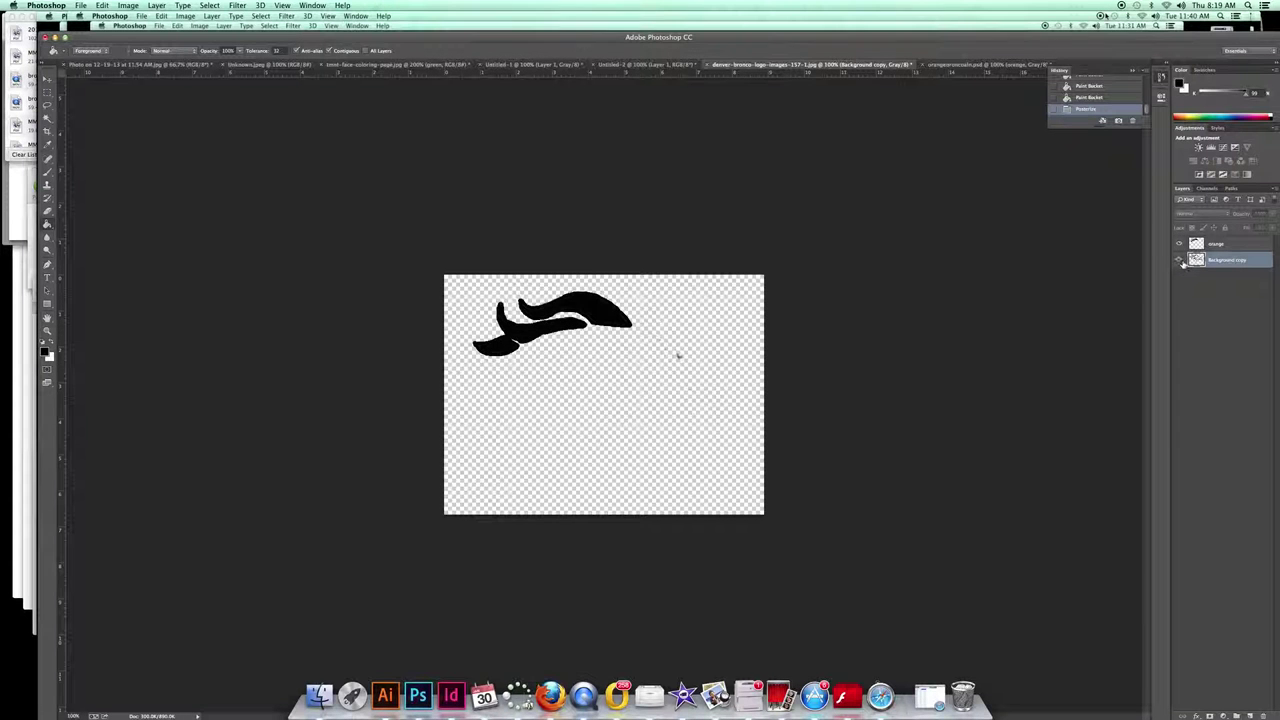
{"action": "left_click", "coordinate": [1180, 261]}
{"action": "left_click", "coordinate": [1179, 245]}
{"action": "left_click", "coordinate": [1179, 261]}
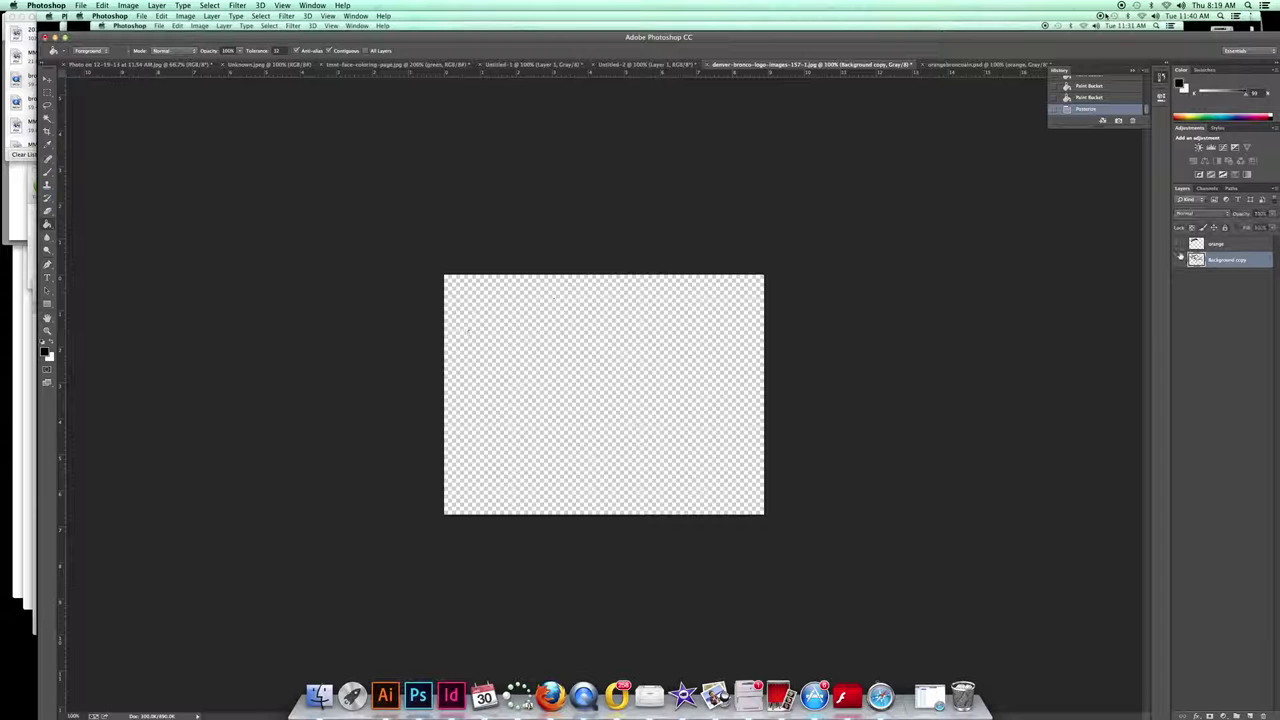
{"action": "left_click", "coordinate": [1179, 245]}
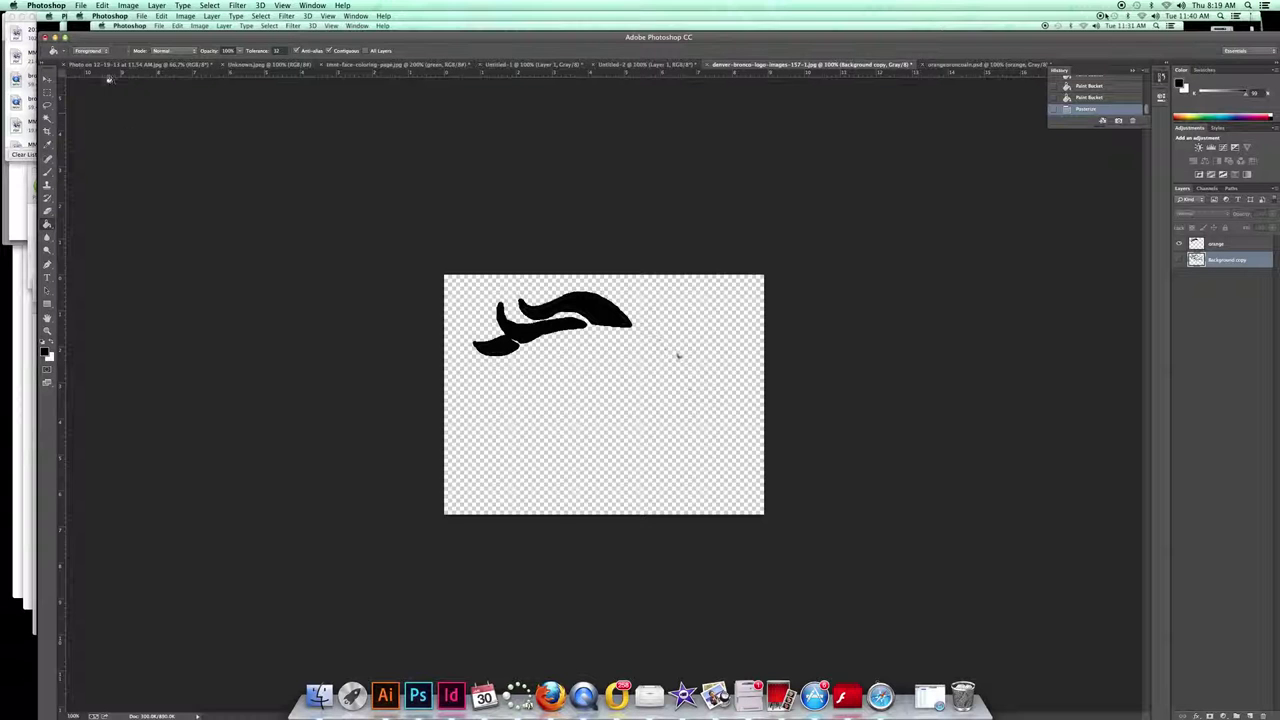
Step: Save a copy as TIFF named 'denver-bronco-logo orange', accepting default TIFF options and the layers warning
{"action": "left_click", "coordinate": [82, 8]}
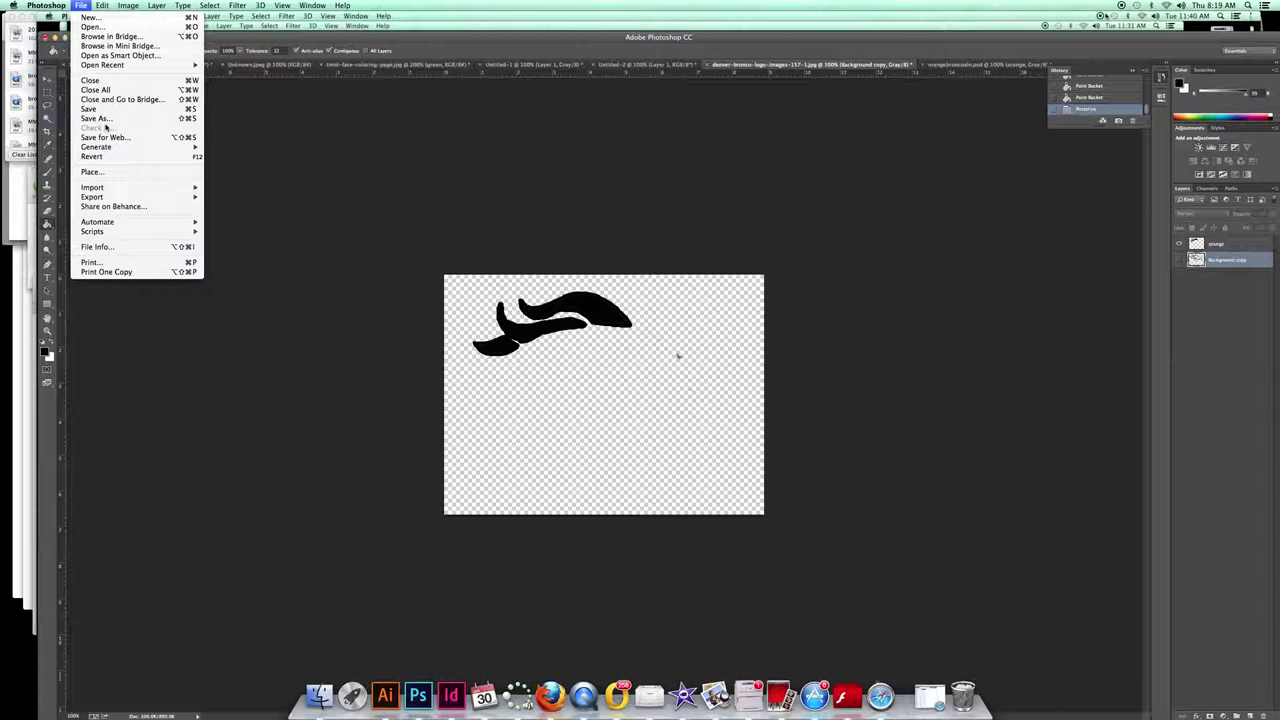
{"action": "left_click", "coordinate": [106, 120]}
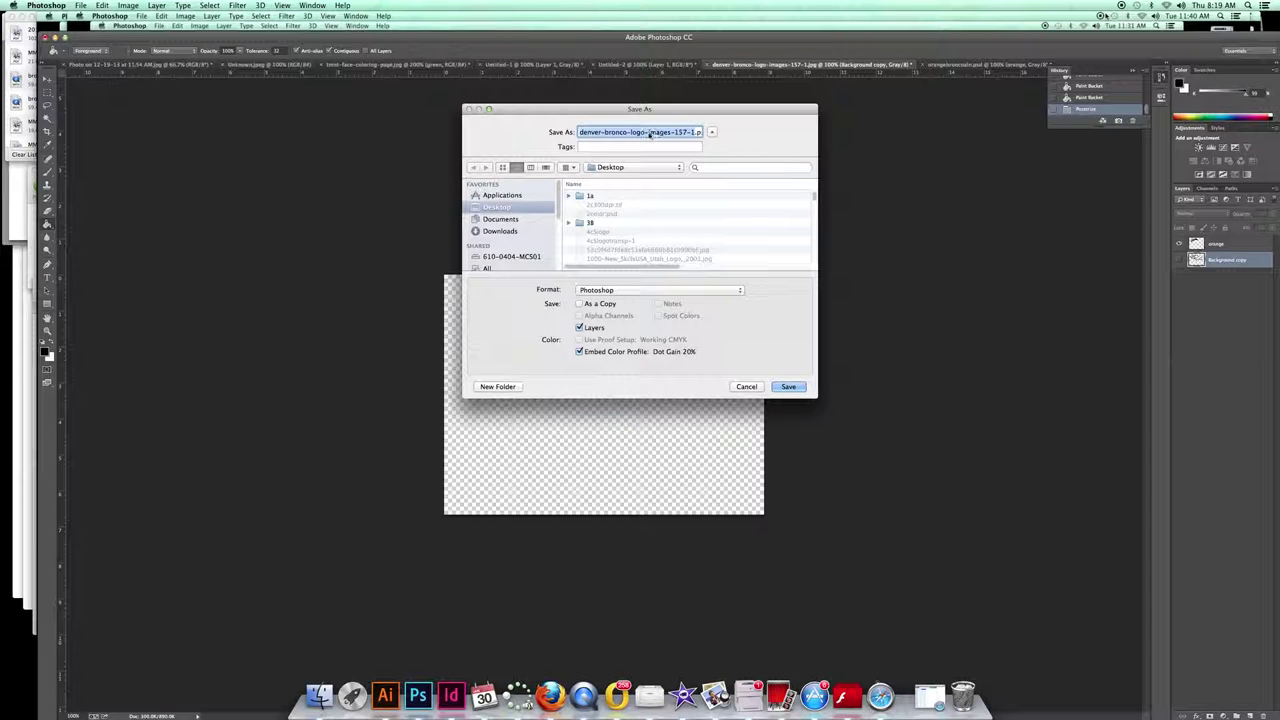
{"action": "left_click", "coordinate": [647, 134]}
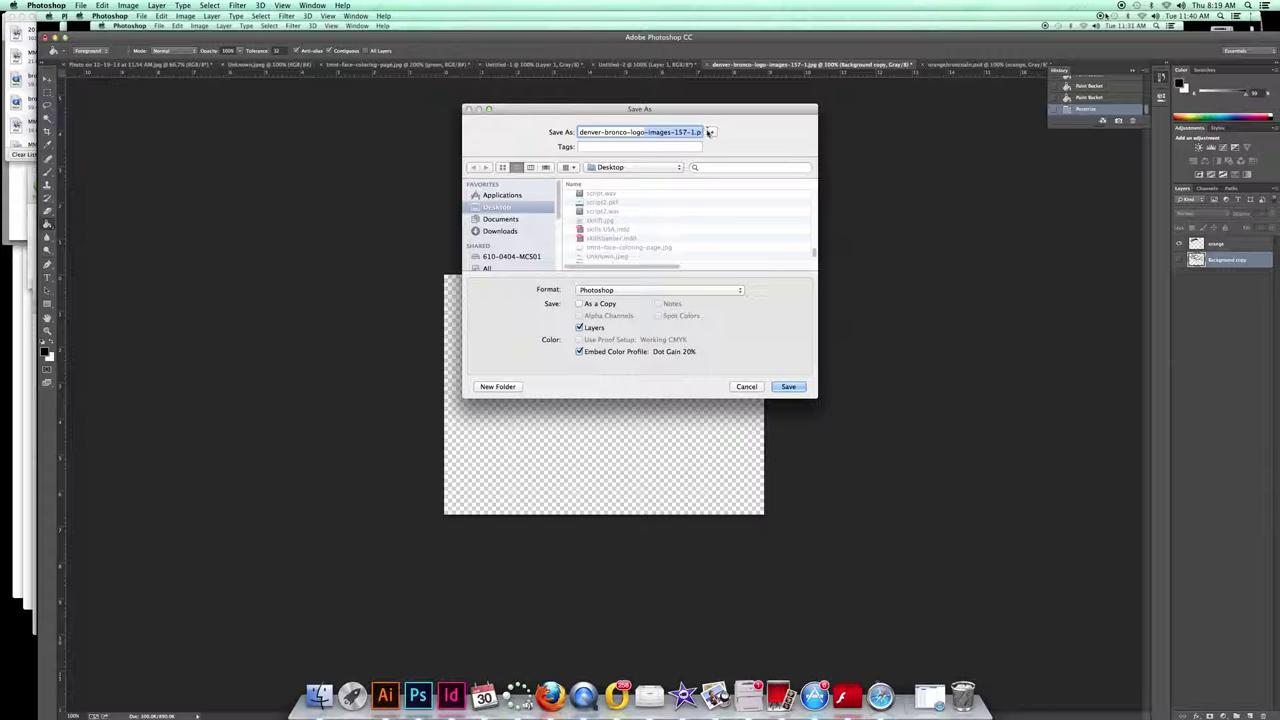
{"action": "key", "text": "BackSpace"}
{"action": "type", "text": "o"}
{"action": "key", "text": "BackSpace"}
{"action": "type", "text": "orange"}
{"action": "left_click", "coordinate": [725, 292]}
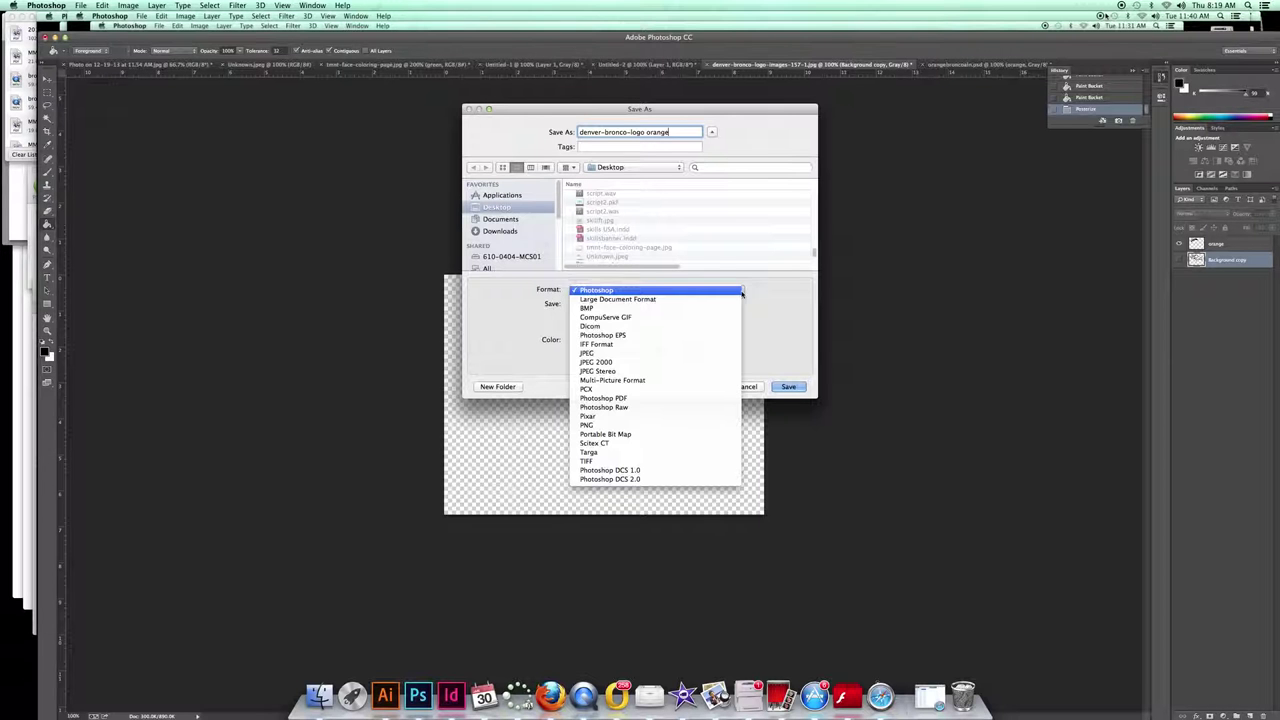
{"action": "left_click", "coordinate": [690, 461]}
{"action": "left_click", "coordinate": [788, 386]}
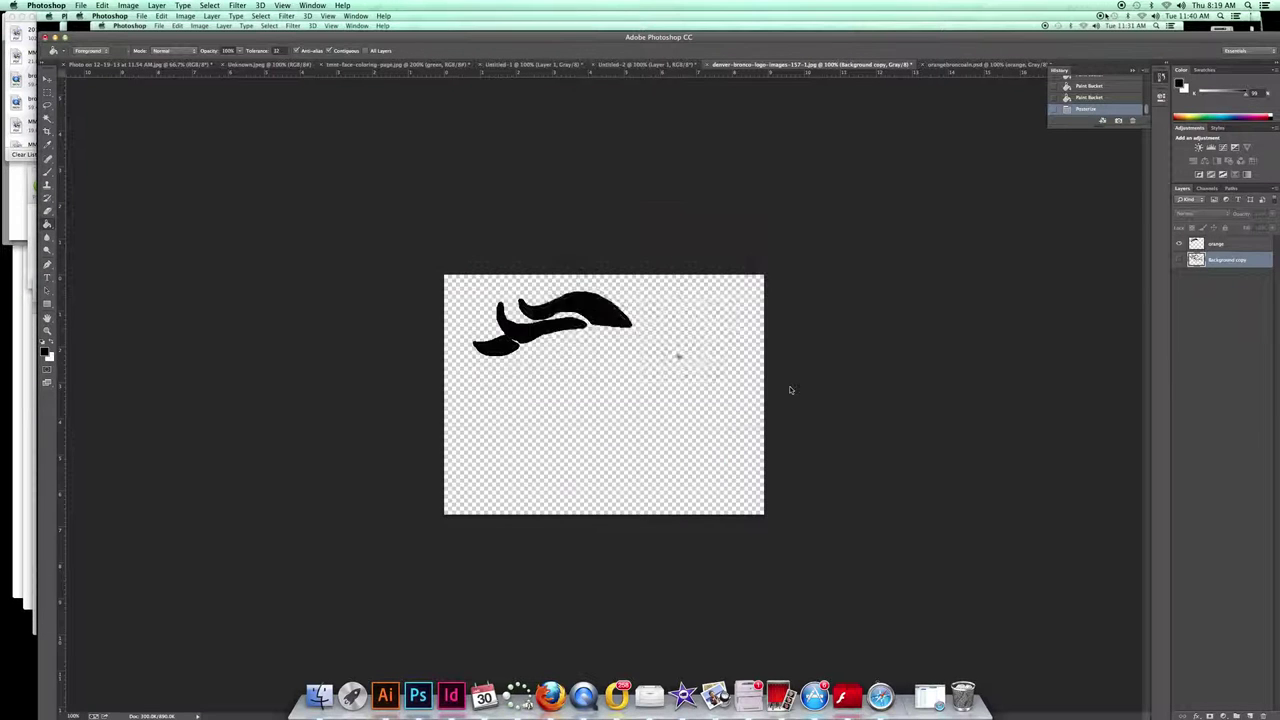
{"action": "left_click", "coordinate": [707, 222]}
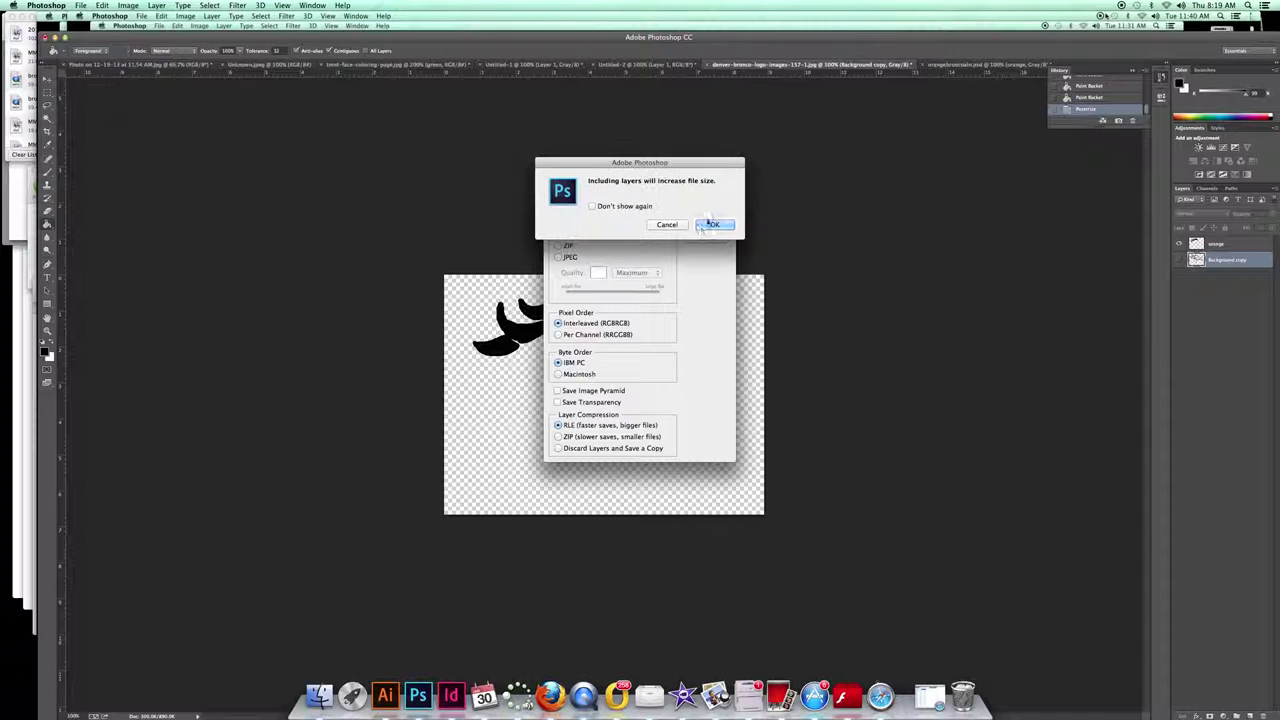
{"action": "left_click", "coordinate": [709, 226]}
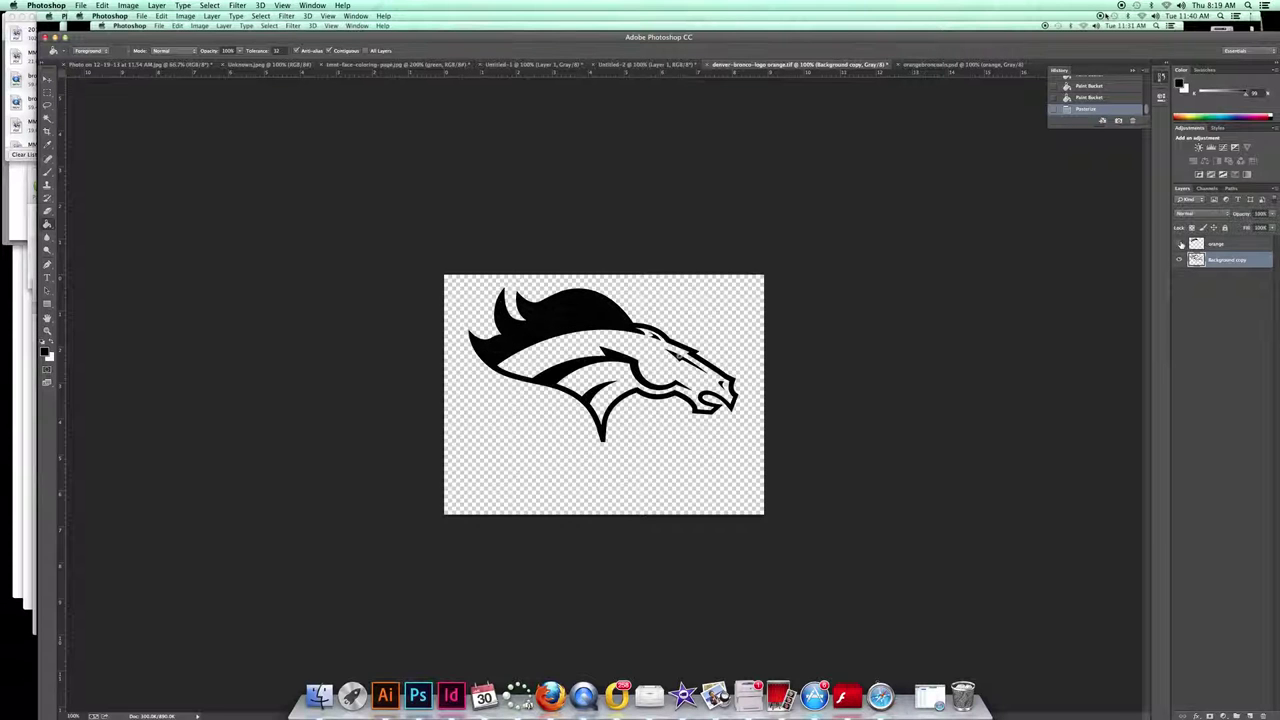
Step: Hide the orange layer and rename the Background copy layer to 'blue'
{"action": "left_click", "coordinate": [1180, 244]}
{"action": "double_click", "coordinate": [1223, 261]}
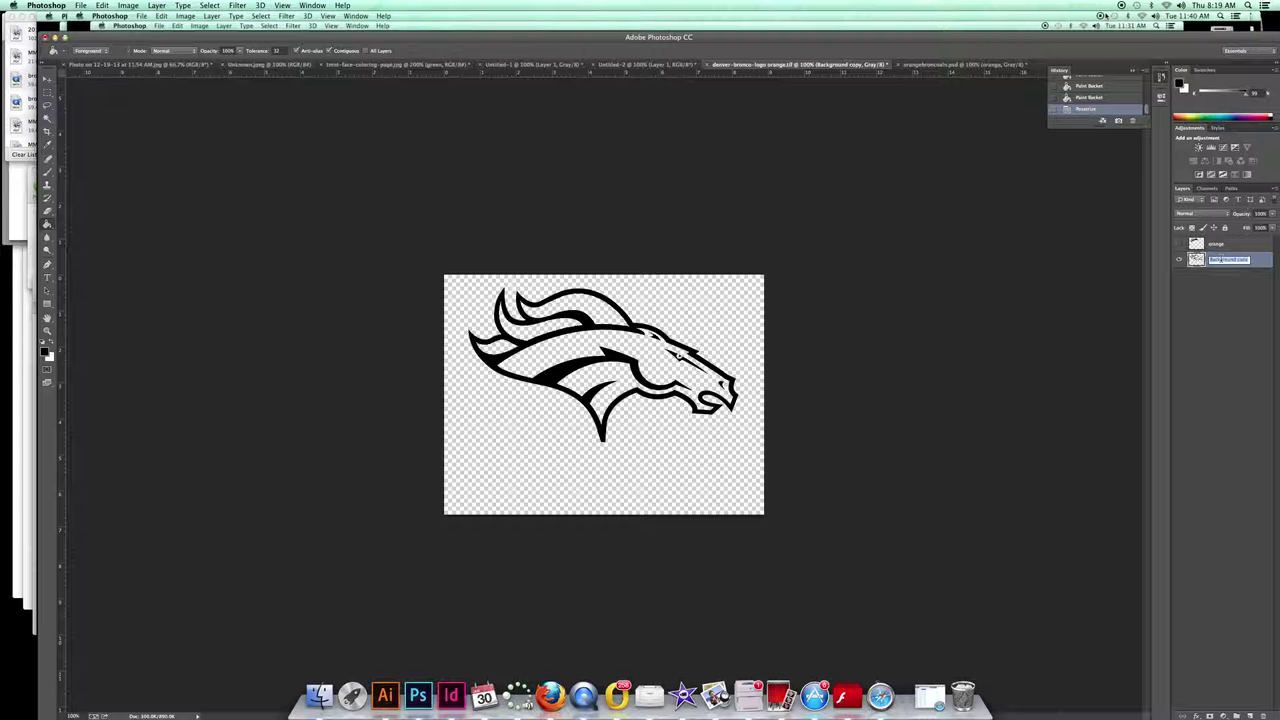
{"action": "type", "text": "blue"}
{"action": "left_click", "coordinate": [86, 24]}
Step: Save as TIFF named 'denver-bronco-logo blue.tif', accepting the default TIFF options
{"action": "left_click", "coordinate": [80, 5]}
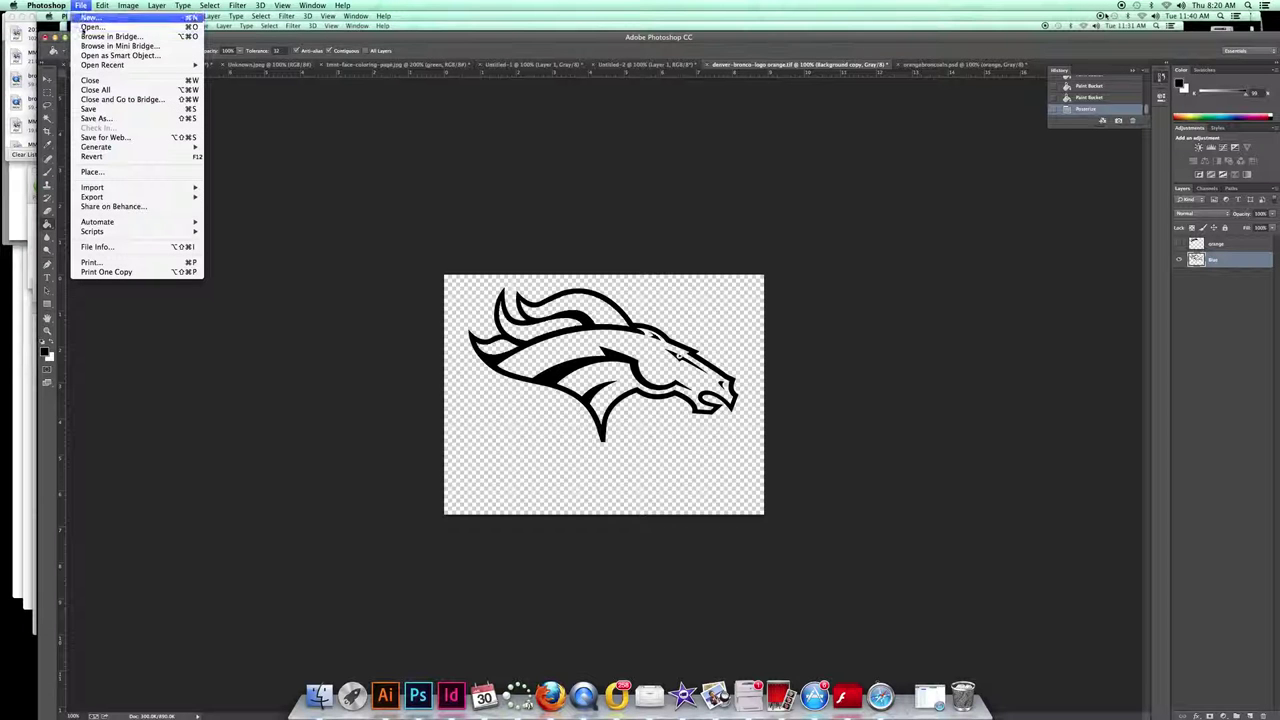
{"action": "left_click", "coordinate": [105, 119]}
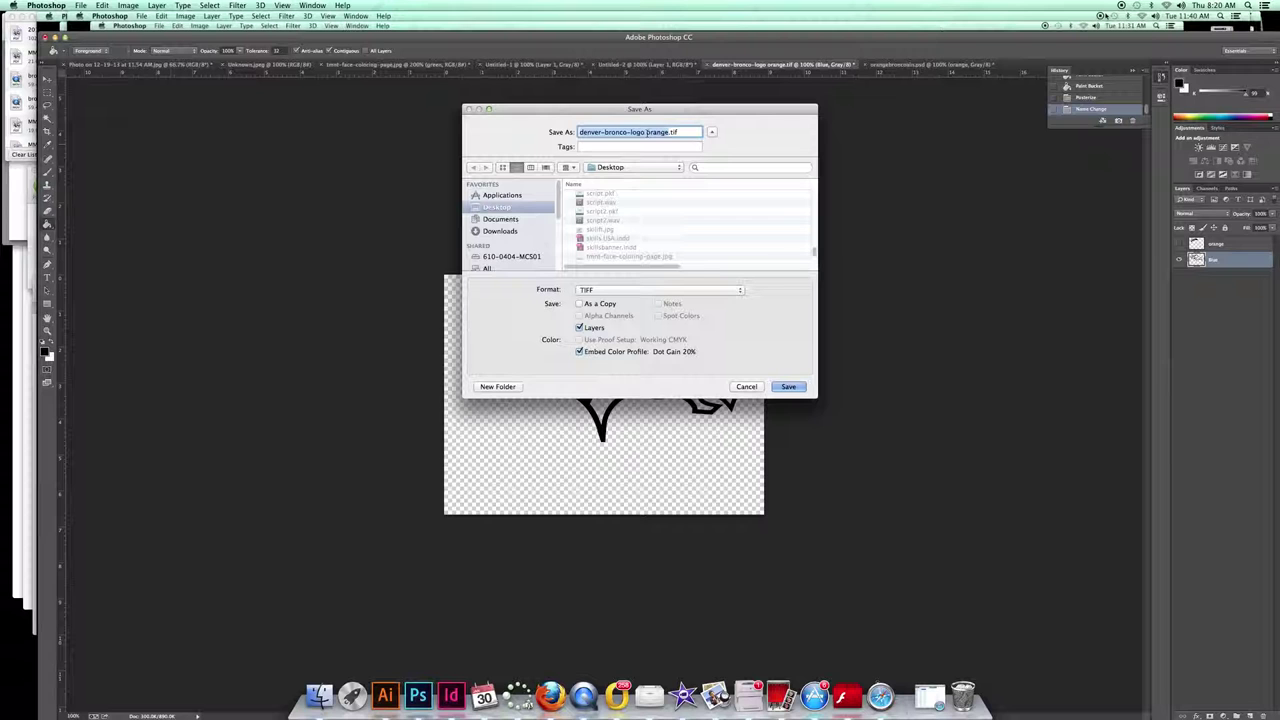
{"action": "double_click", "coordinate": [655, 132]}
{"action": "type", "text": "blue"}
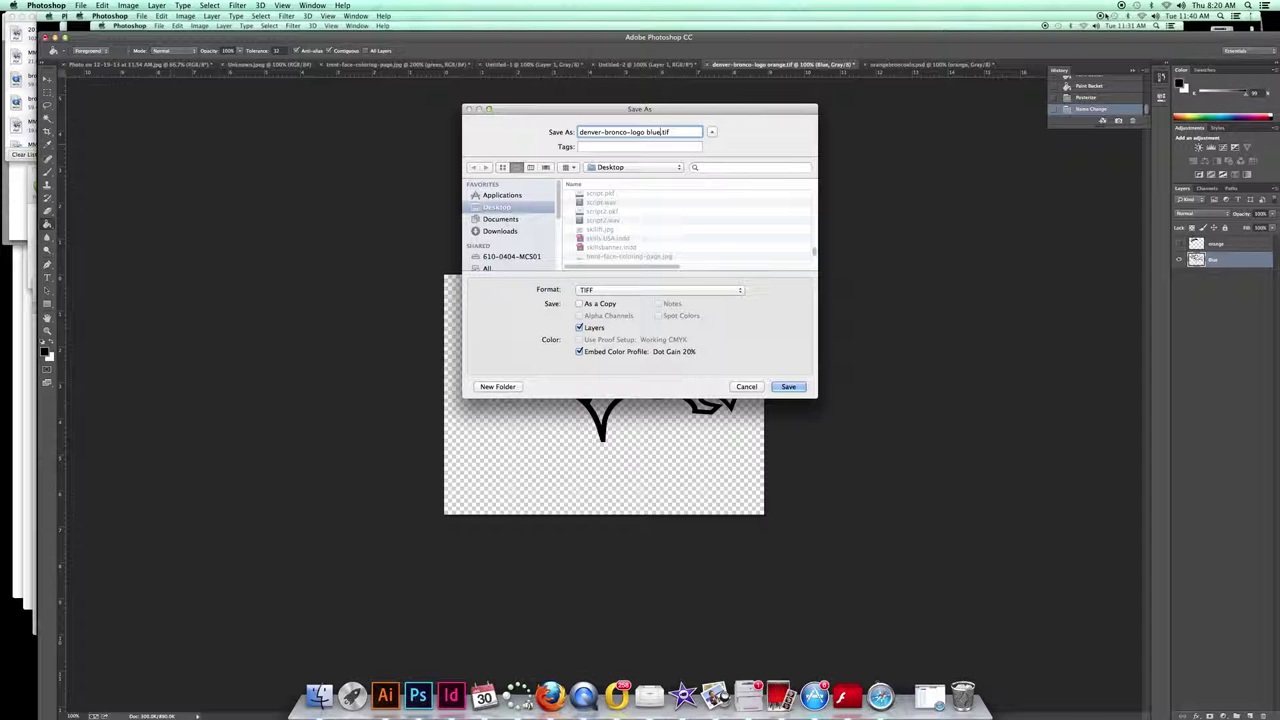
{"action": "left_click", "coordinate": [793, 388]}
{"action": "left_click", "coordinate": [789, 387]}
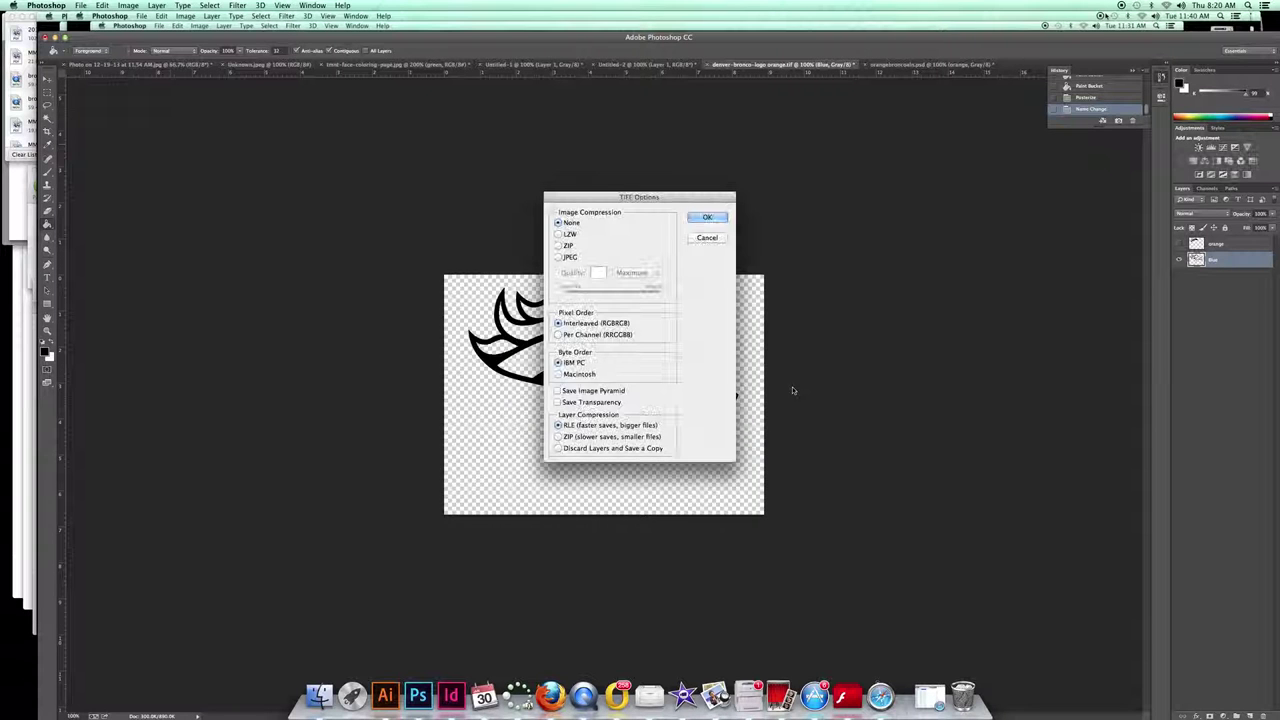
{"action": "left_click", "coordinate": [710, 218]}
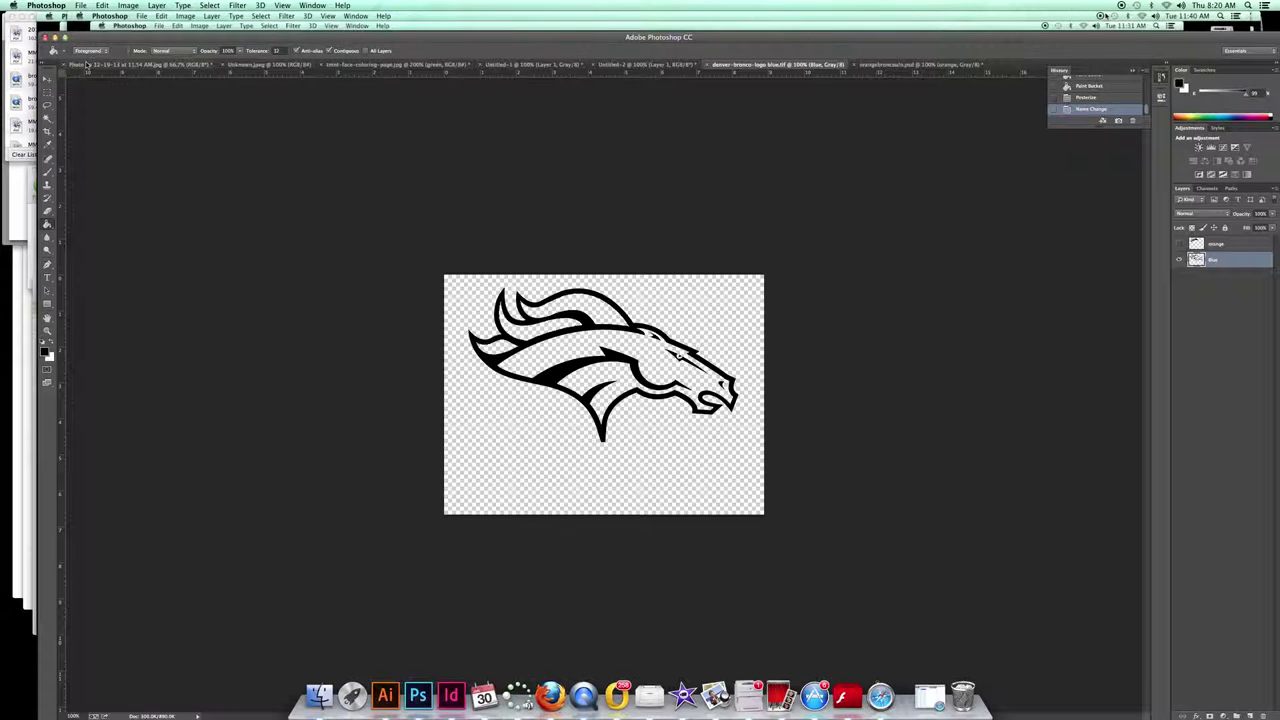
Step: Reopen 'denver-bronco-logo orange.tif' from the Open Recent list
{"action": "left_click", "coordinate": [80, 5]}
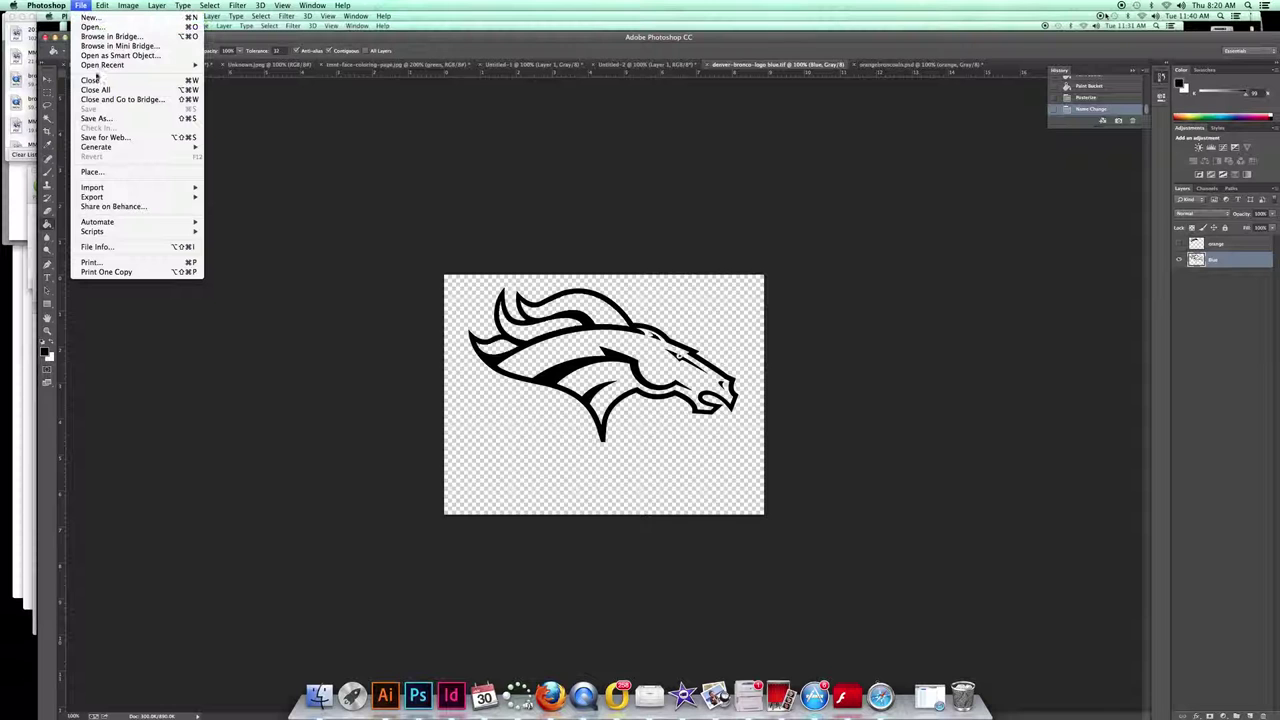
{"action": "mouse_move", "coordinate": [101, 67]}
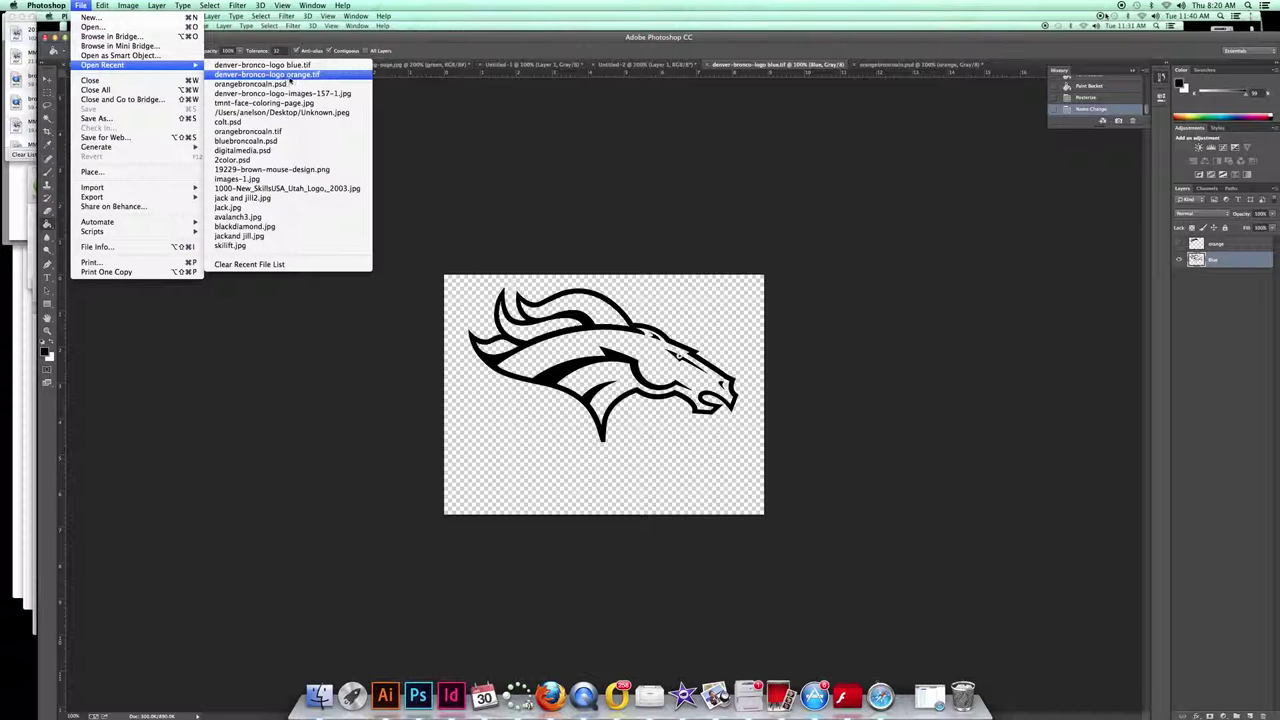
{"action": "left_click", "coordinate": [290, 76]}
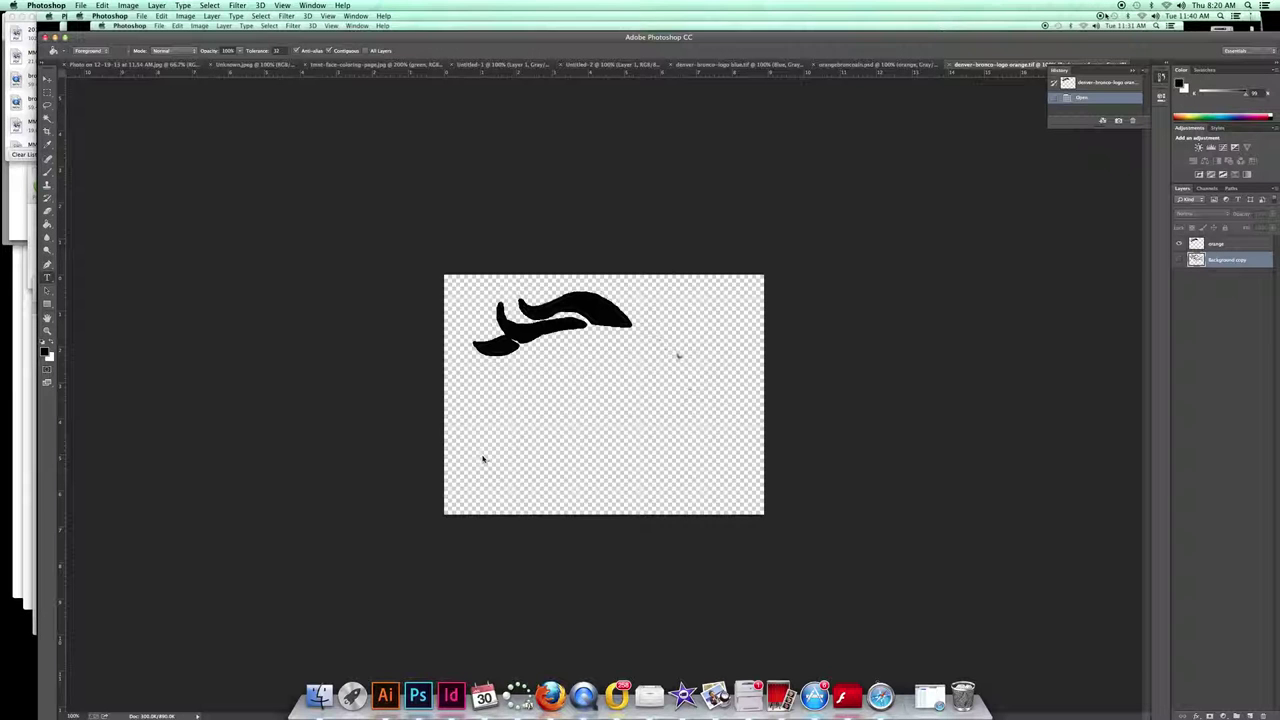
Step: Add the author's name as larger text and position it centred near the bottom of the canvas
{"action": "key", "text": "t"}
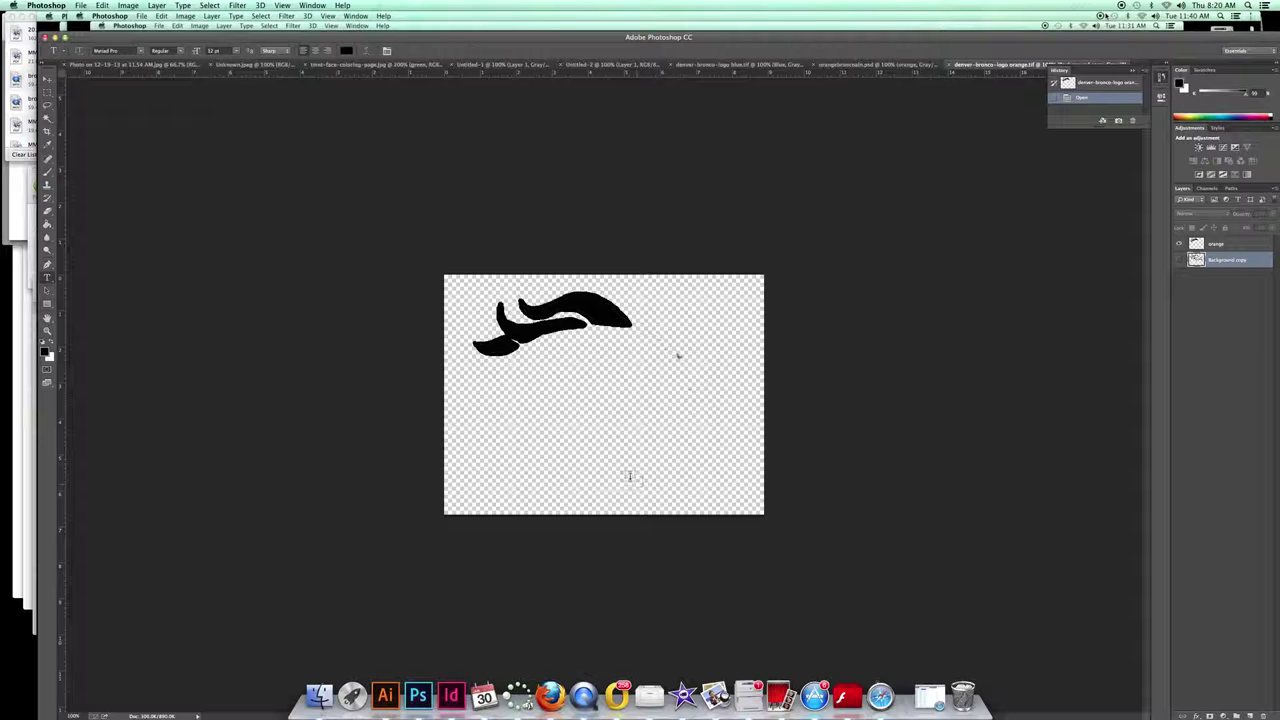
{"action": "left_click", "coordinate": [484, 458]}
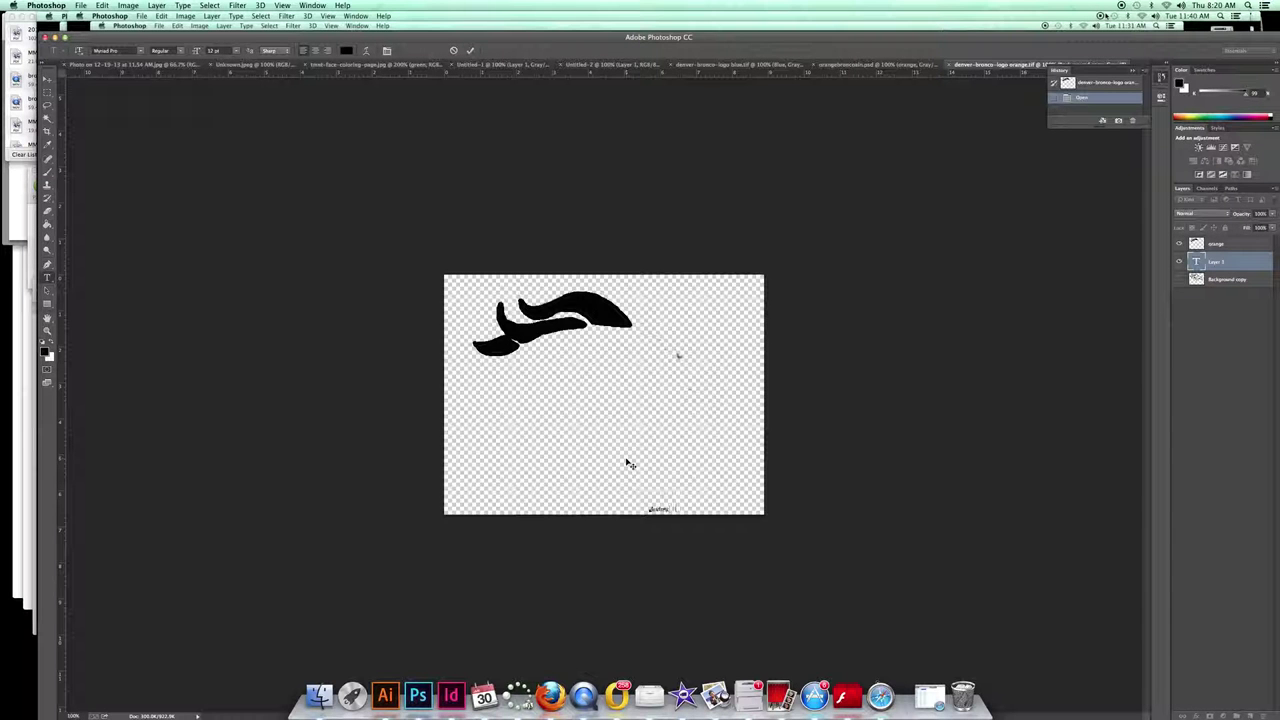
{"action": "type", "text": "s"}
{"action": "left_click_drag", "start_coordinate": [689, 509], "coordinate": [566, 494]}
{"action": "left_click", "coordinate": [236, 52]}
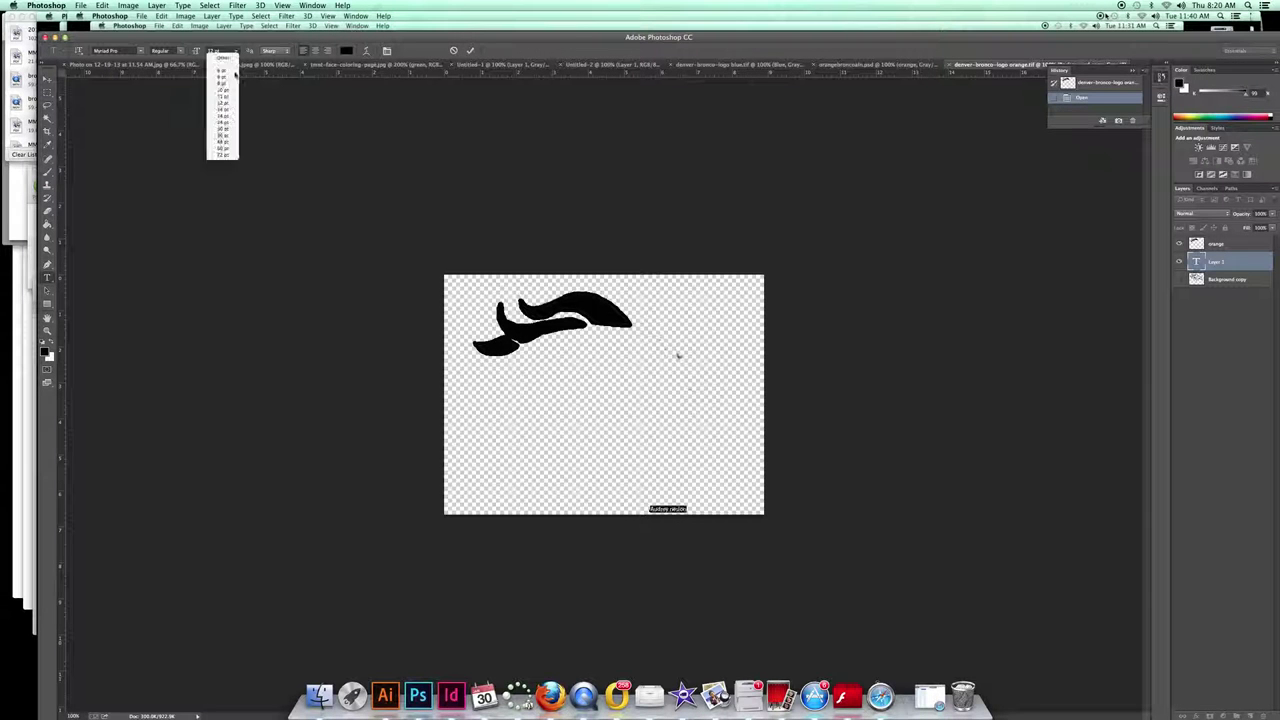
{"action": "left_click", "coordinate": [238, 150]}
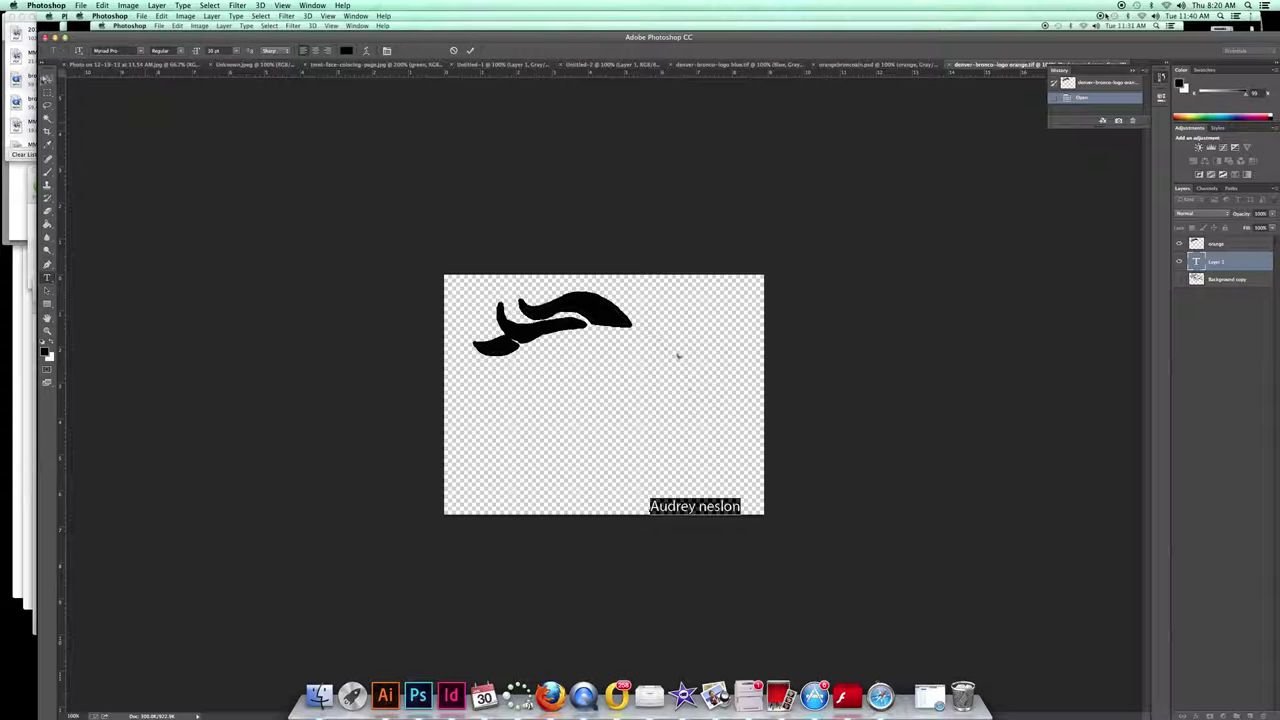
{"action": "left_click", "coordinate": [47, 78]}
{"action": "left_click_drag", "start_coordinate": [647, 470], "coordinate": [579, 443]}
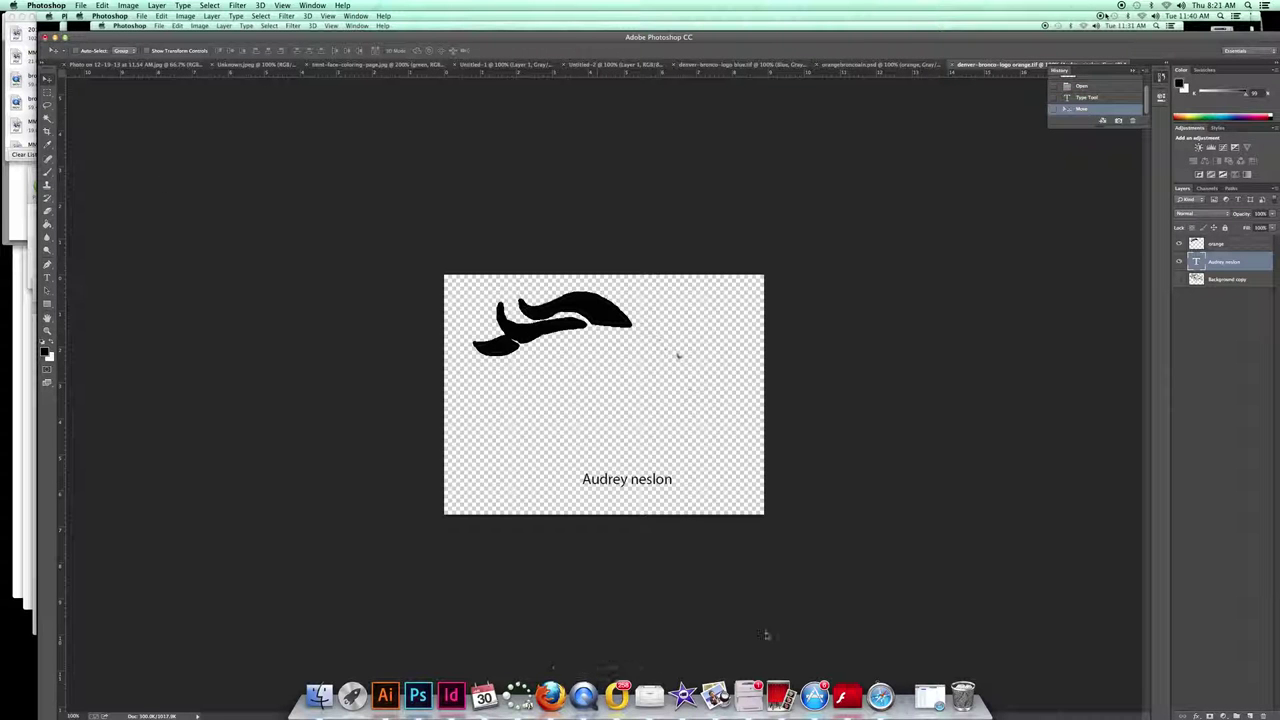